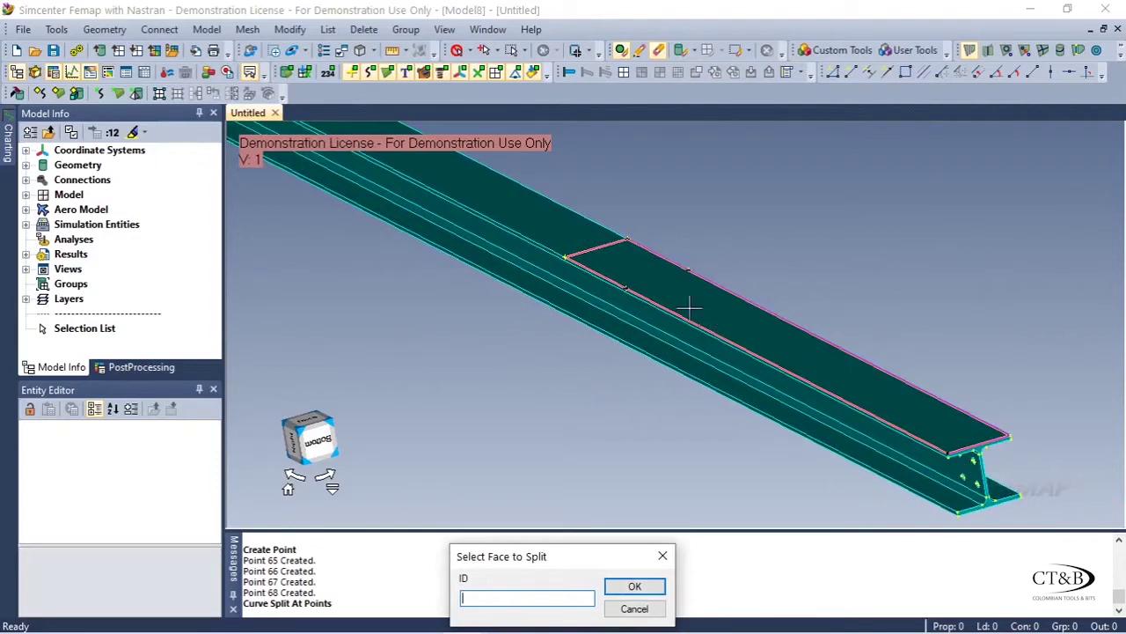
Step: Split the long top flange face across its width from point 68 to point 67, then end the face splitting
scroll(689, 307, "up", 3)
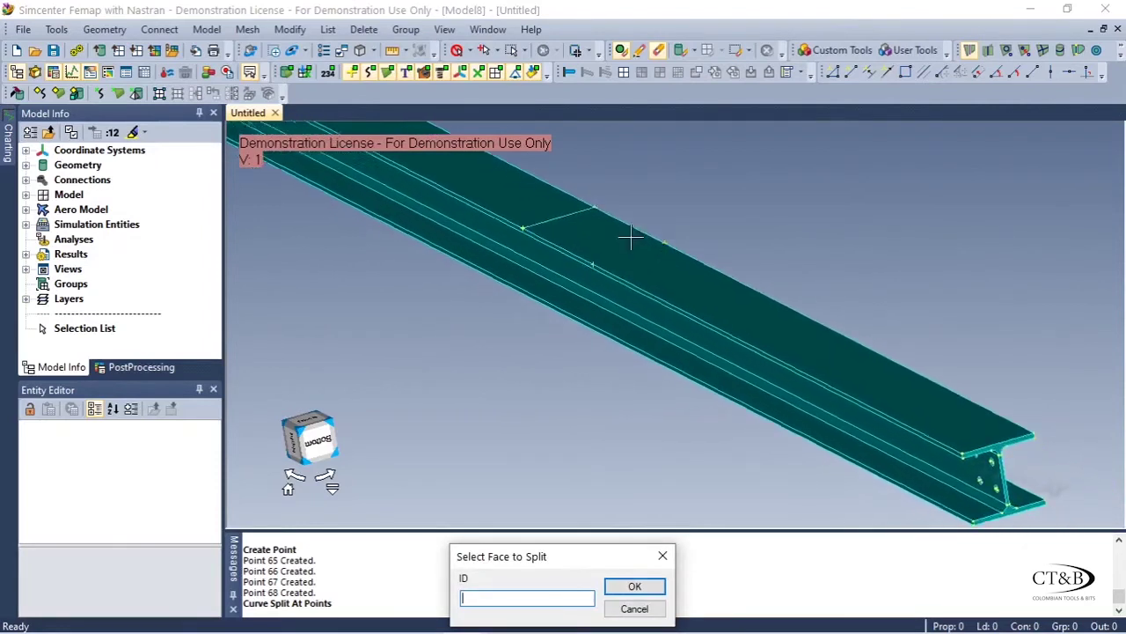
scroll(630, 238, "down", 1)
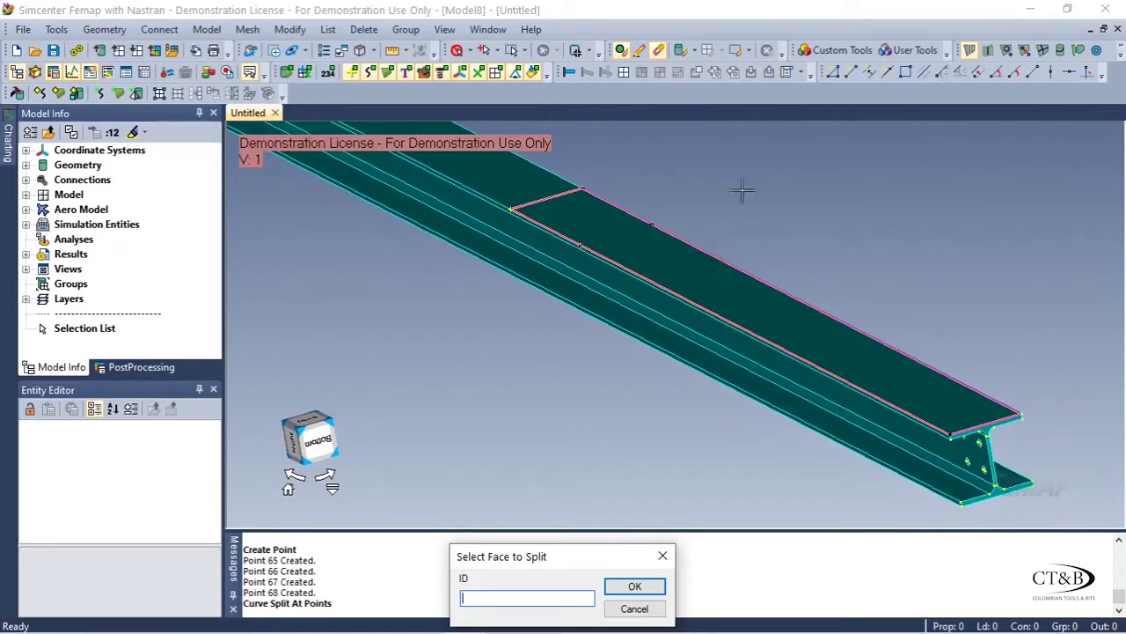
left_click_drag(581, 556, 584, 442)
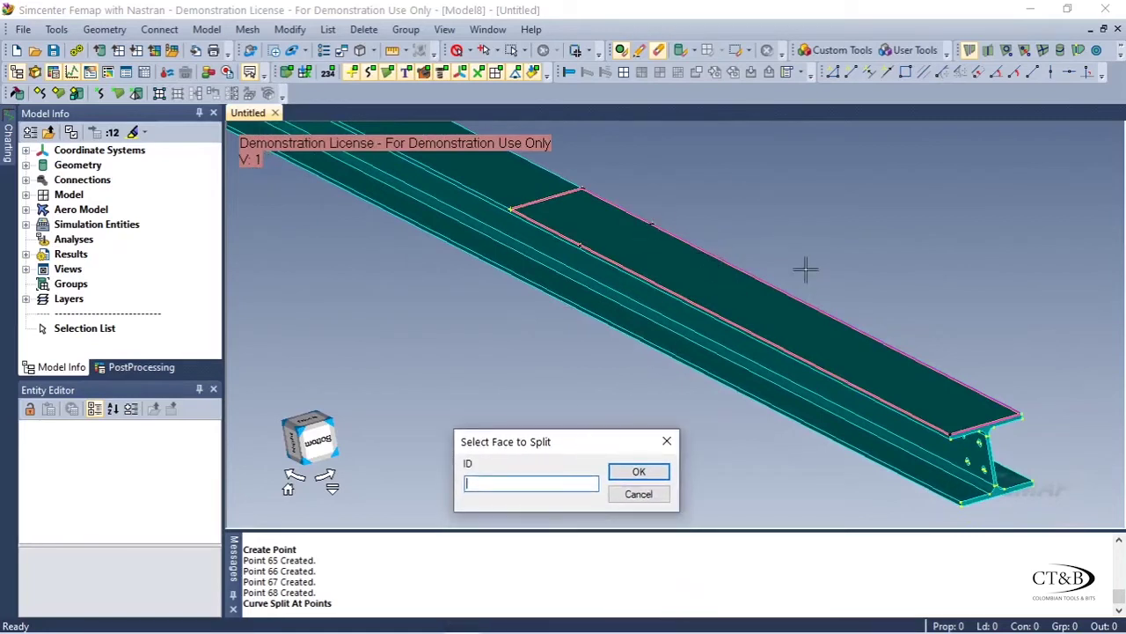
left_click(736, 296)
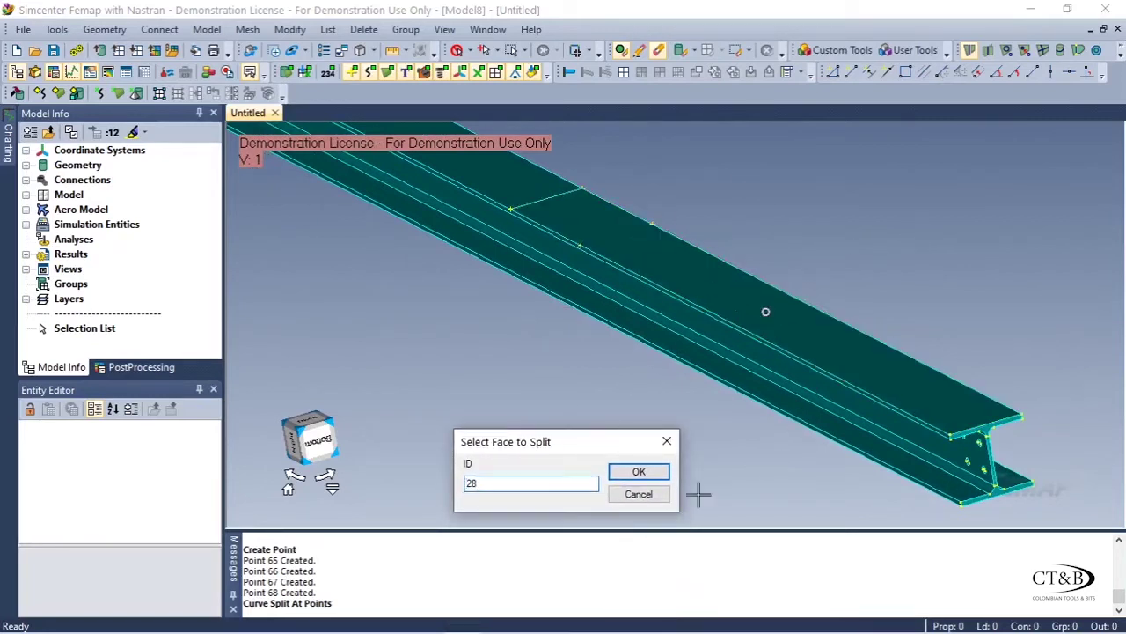
left_click(642, 471)
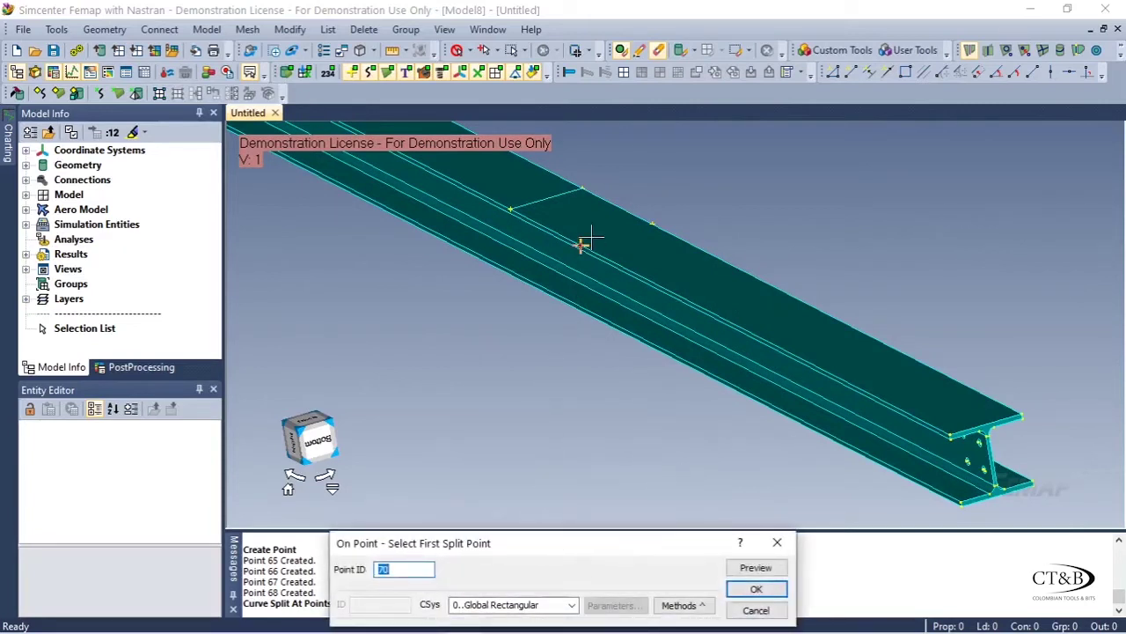
left_click(581, 245)
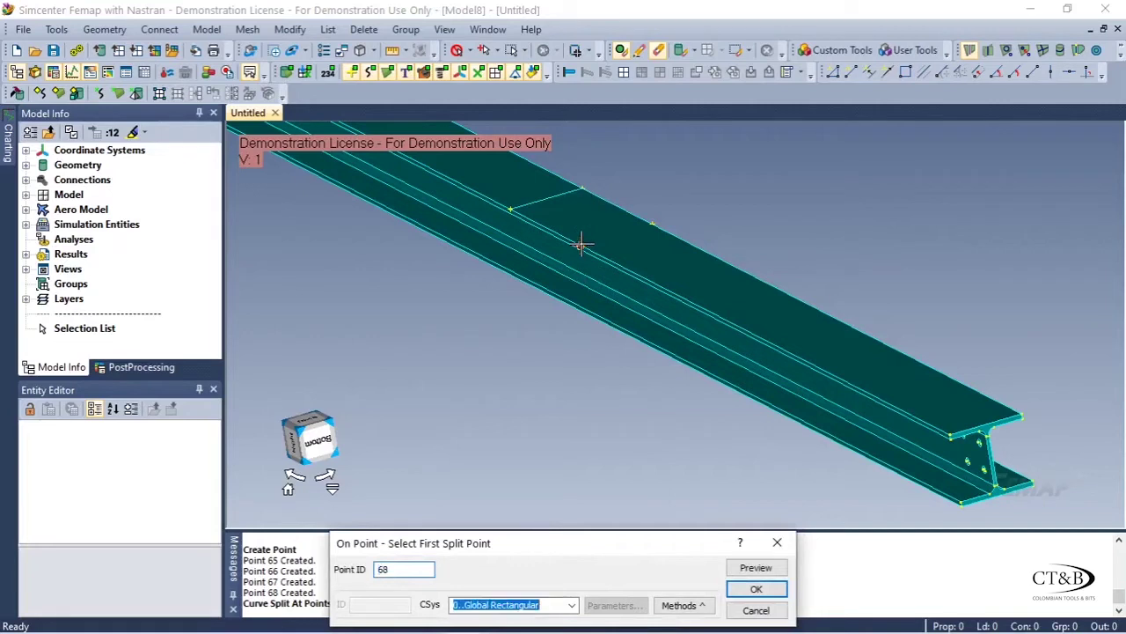
left_click(786, 593)
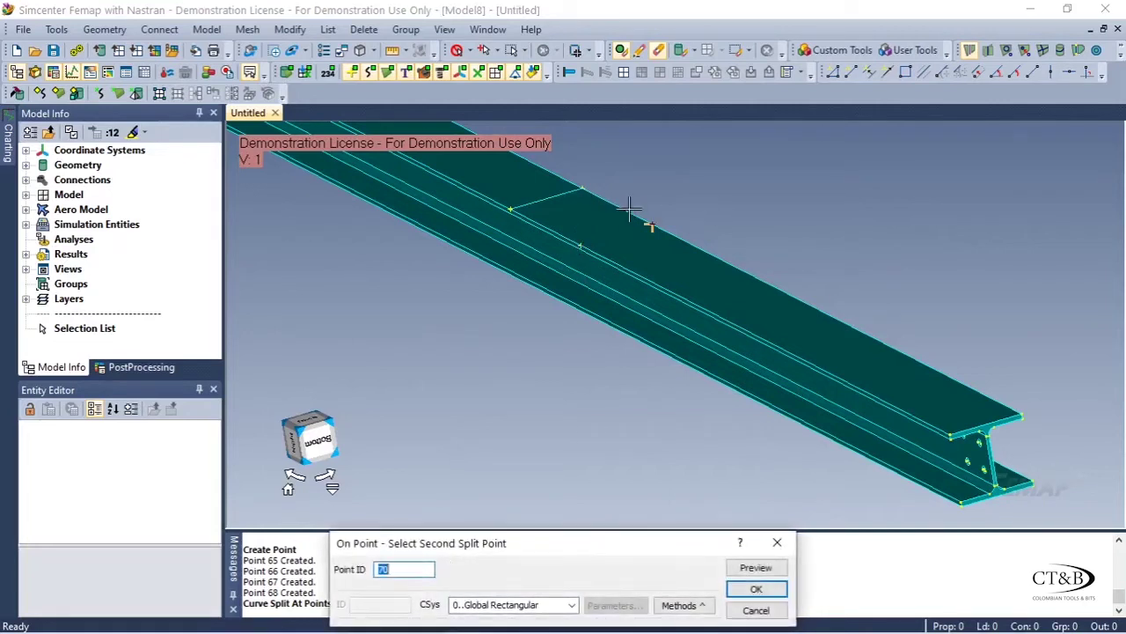
left_click(651, 224)
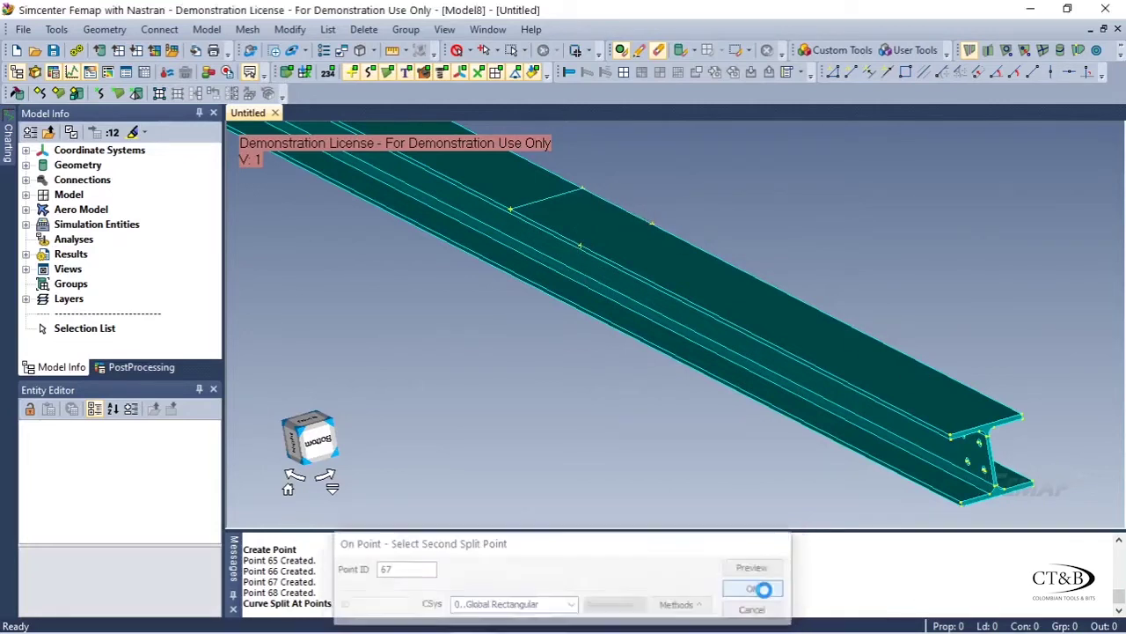
left_click(761, 589)
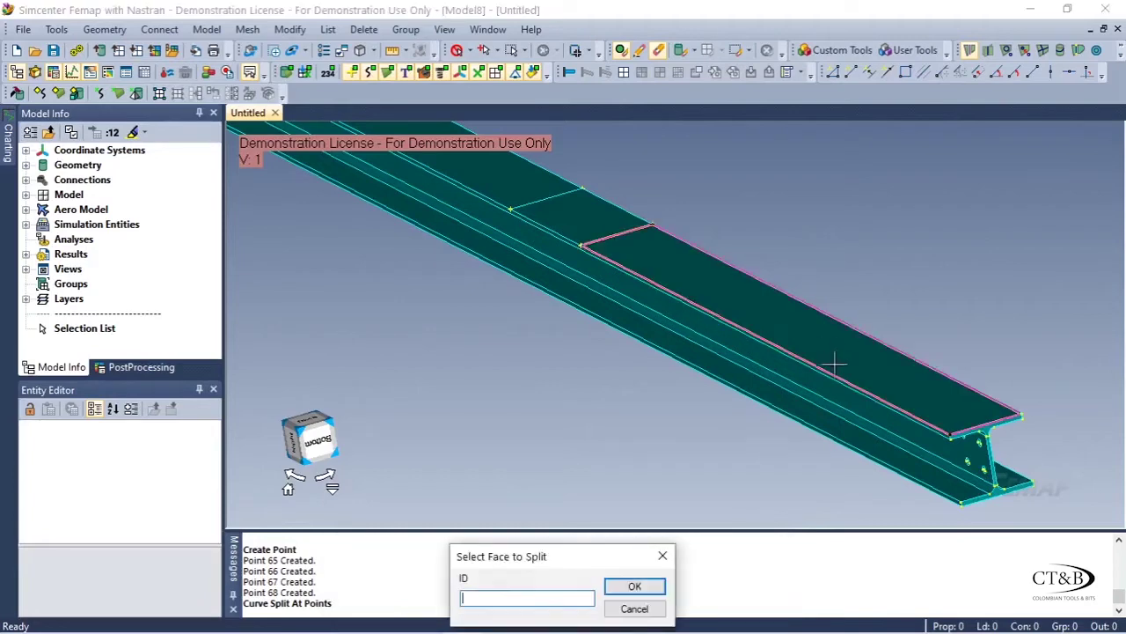
middle_click_drag(835, 362, 829, 395)
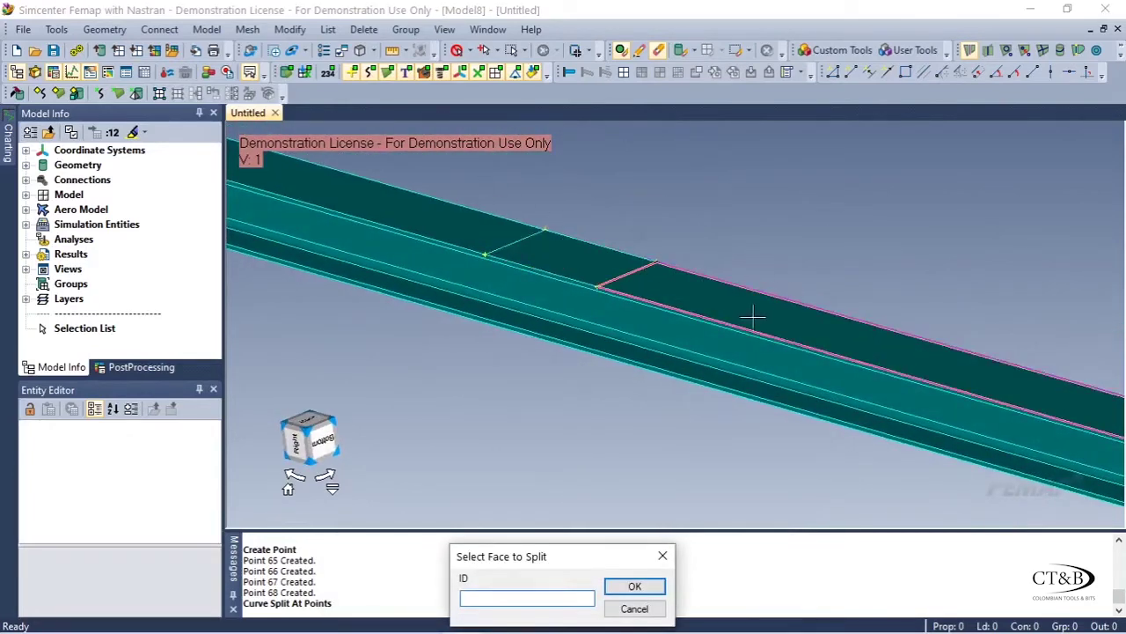
left_click(618, 244)
scroll(906, 284, "down", 3)
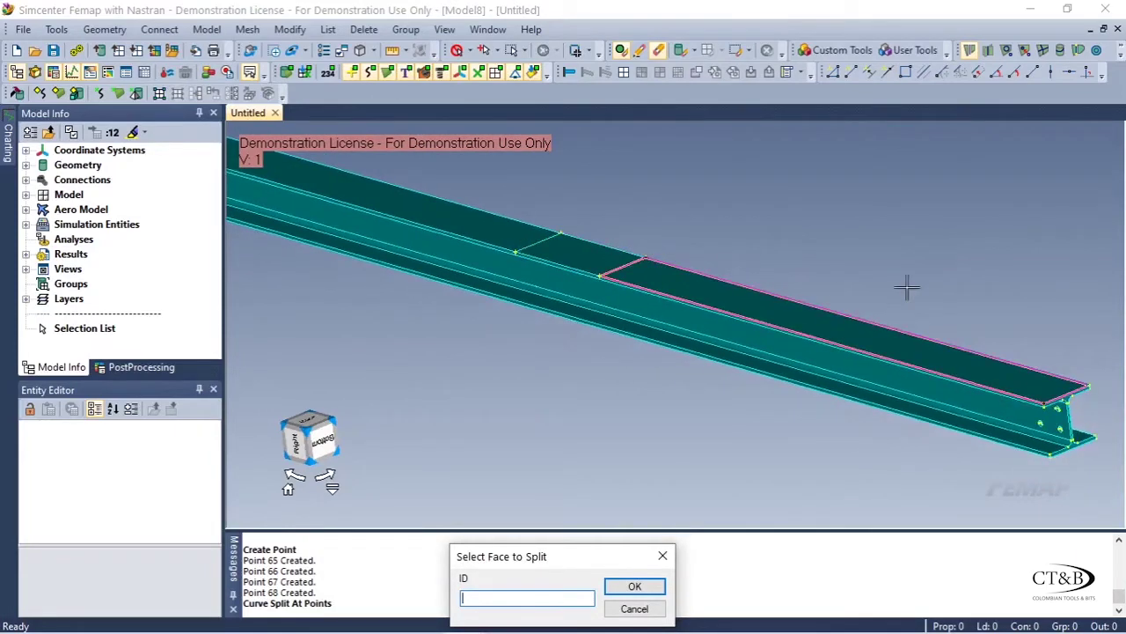
scroll(669, 296, "up", 4)
scroll(673, 299, "down", 3)
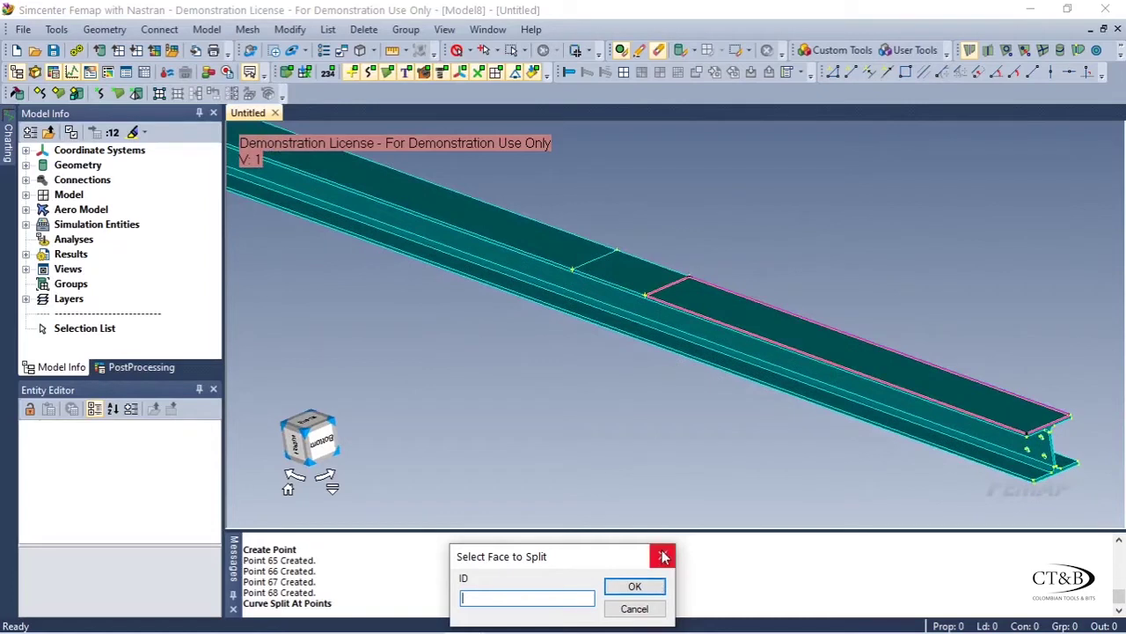
left_click(660, 585)
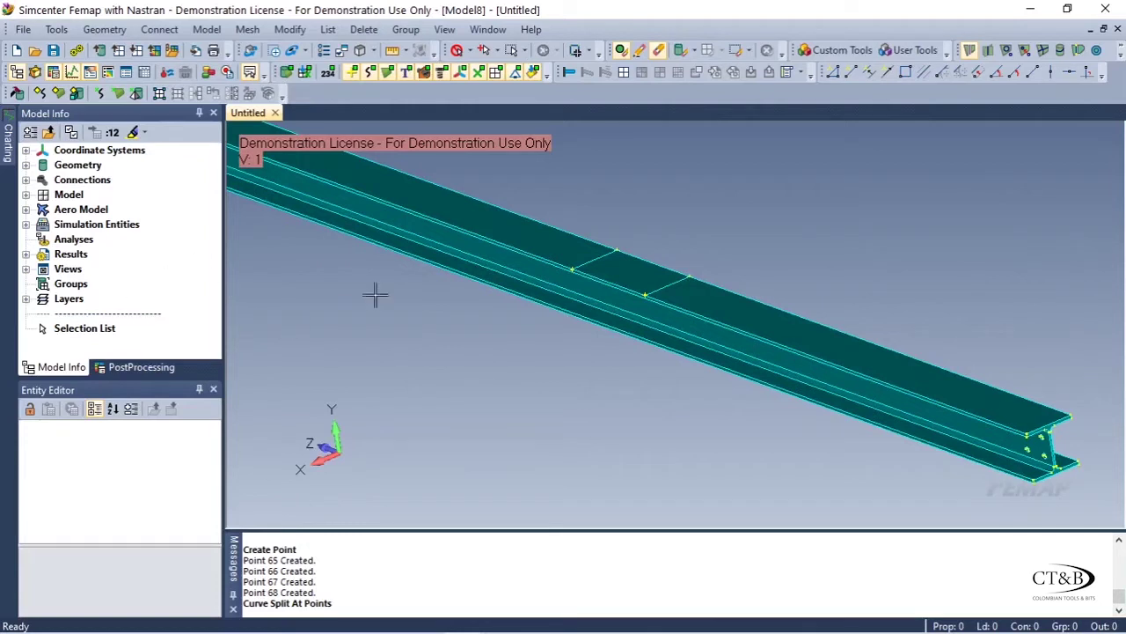
Step: Start a load on a surface and create a new load set titled Load
middle_click_drag(490, 278, 497, 298, "ctrl")
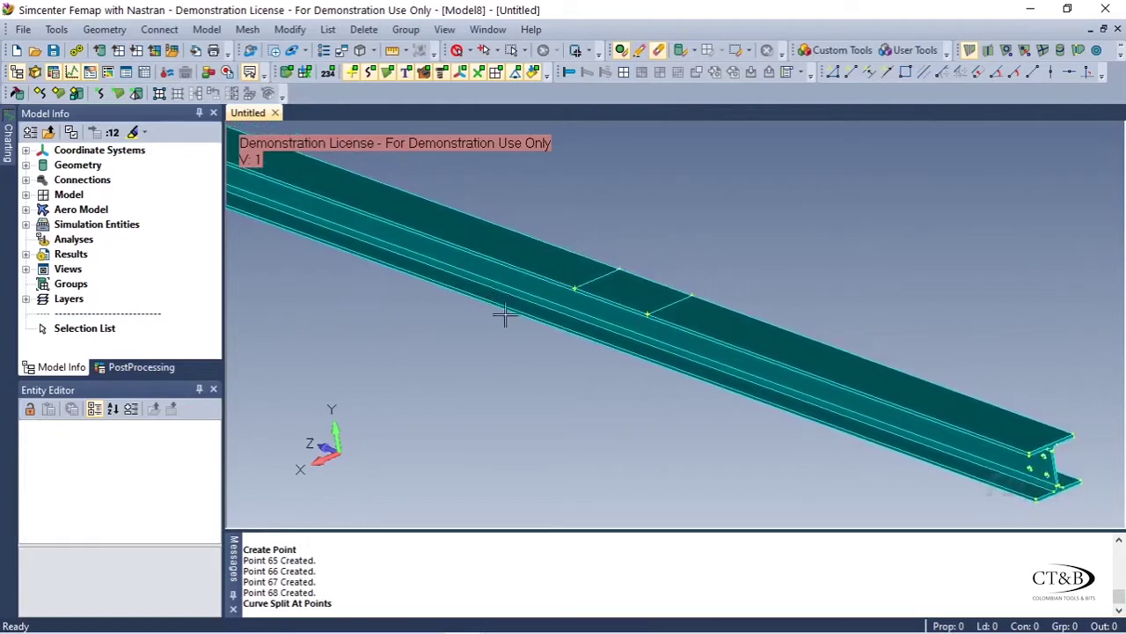
left_click(208, 31)
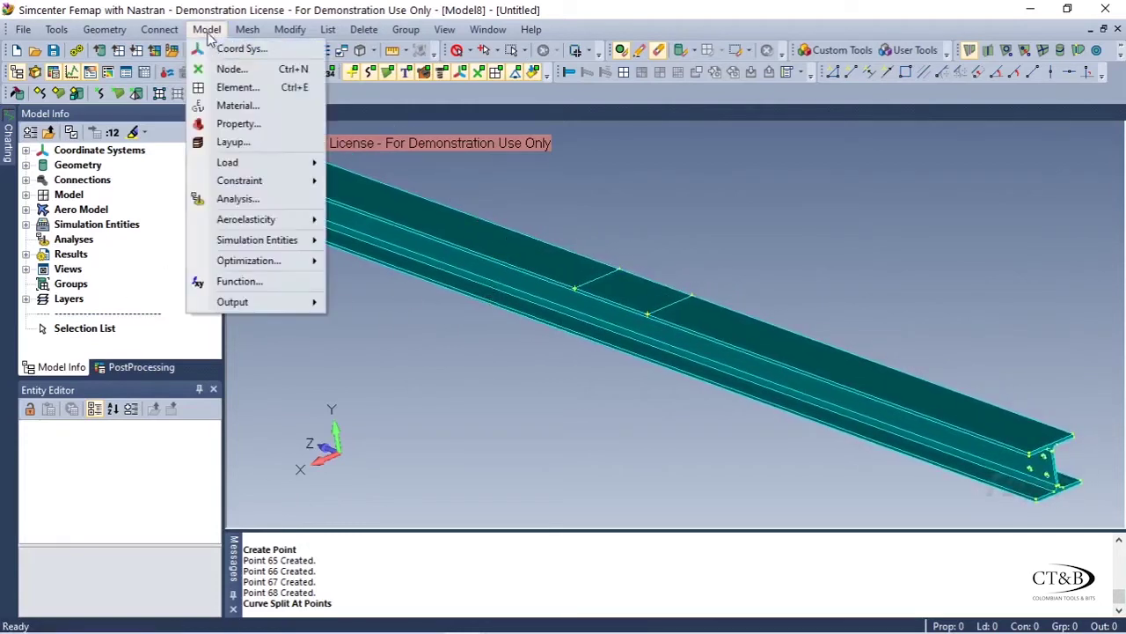
mouse_move(303, 164)
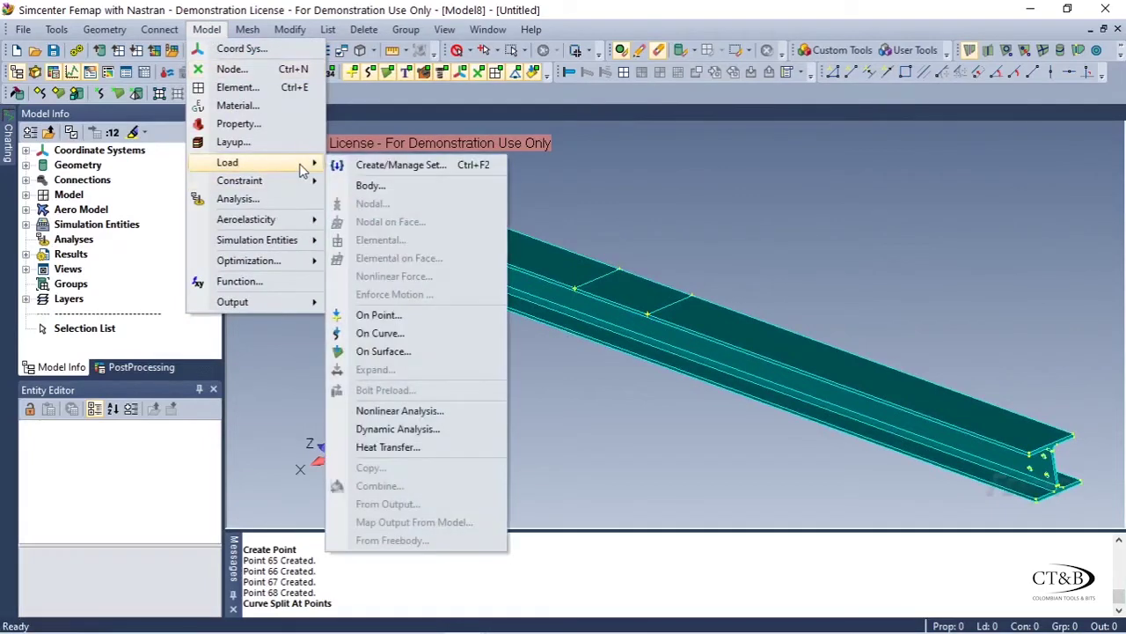
left_click(434, 350)
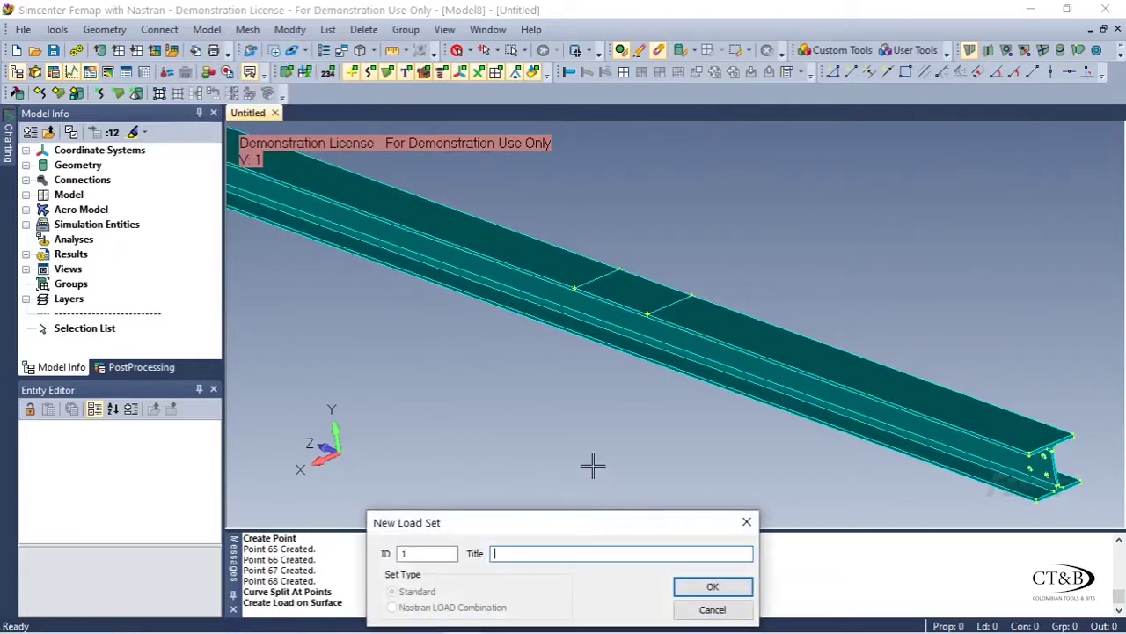
type("Load")
left_click(712, 586)
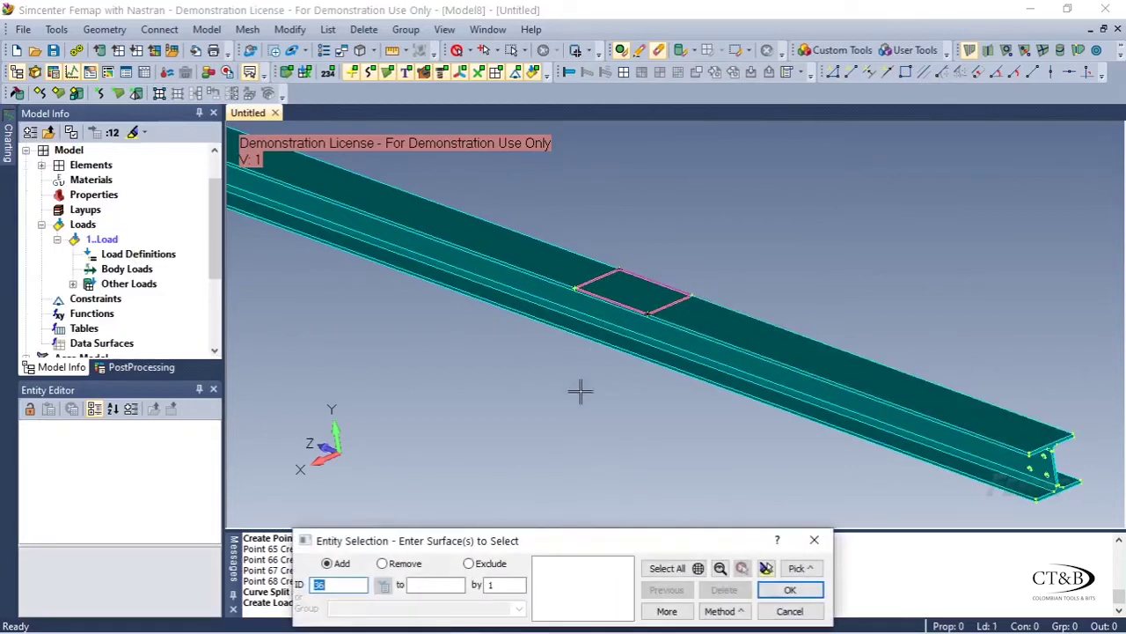
Step: Select the small rectangular surface between the two split lines on the top flange as the load surface
left_click_drag(578, 545, 555, 492)
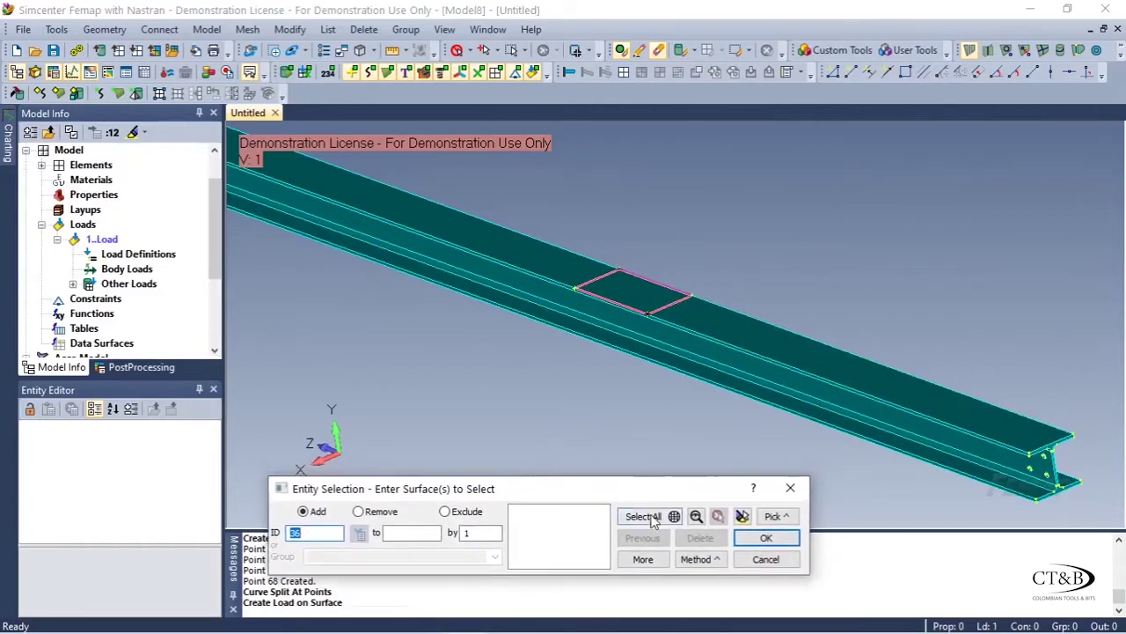
left_click(715, 557)
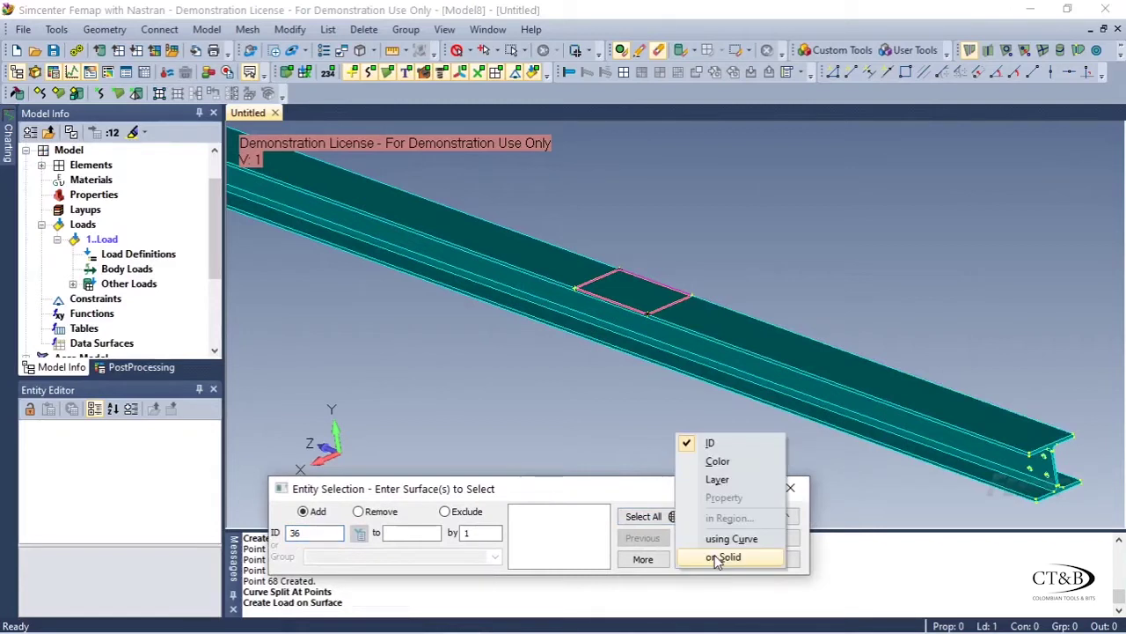
left_click(630, 495)
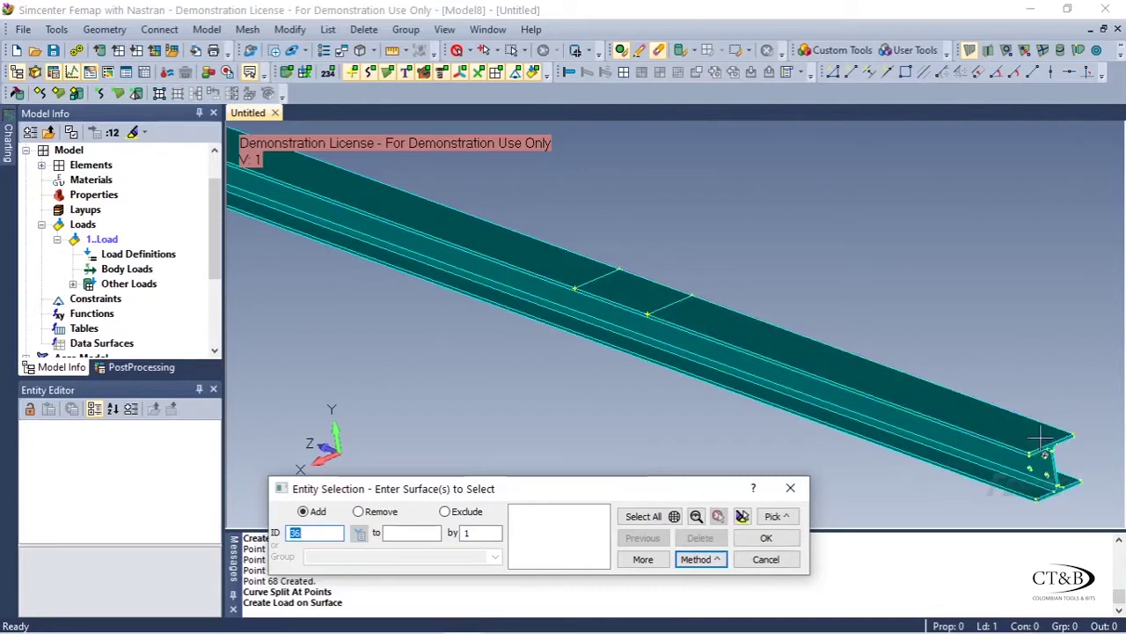
left_click(630, 290)
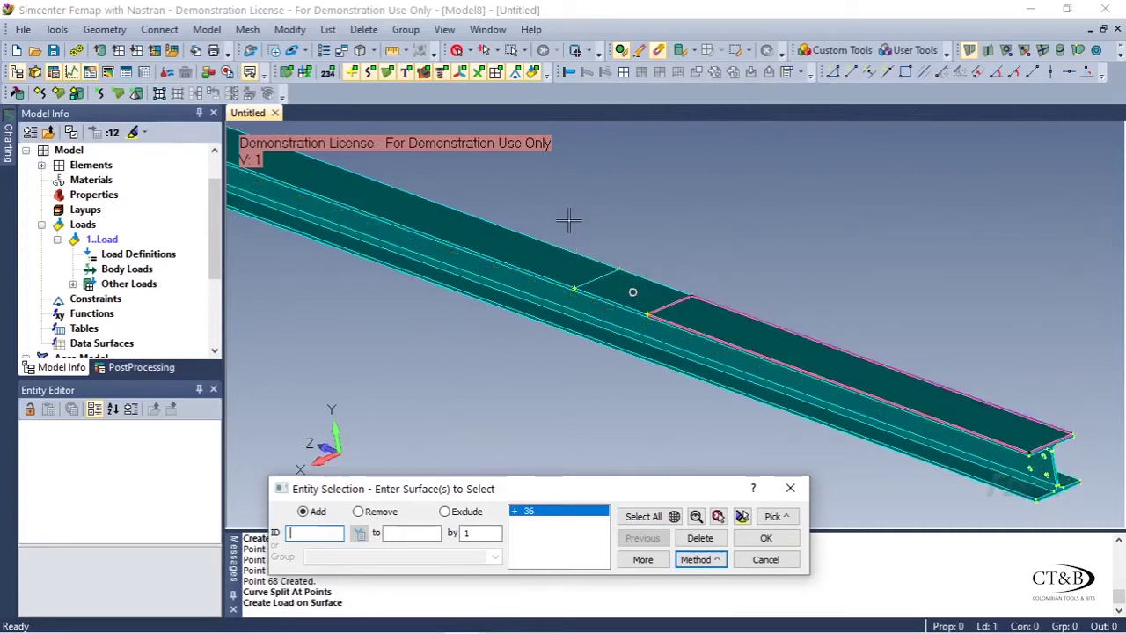
scroll(218, 227, "up", 1)
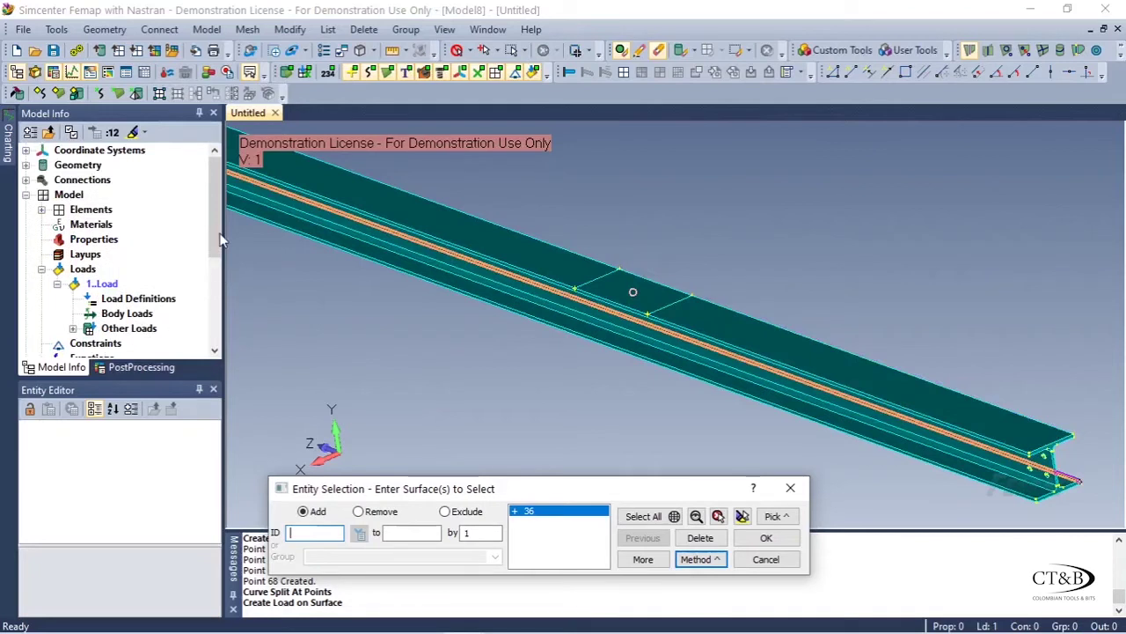
scroll(220, 250, "down", 3)
scroll(215, 331, "down", 1)
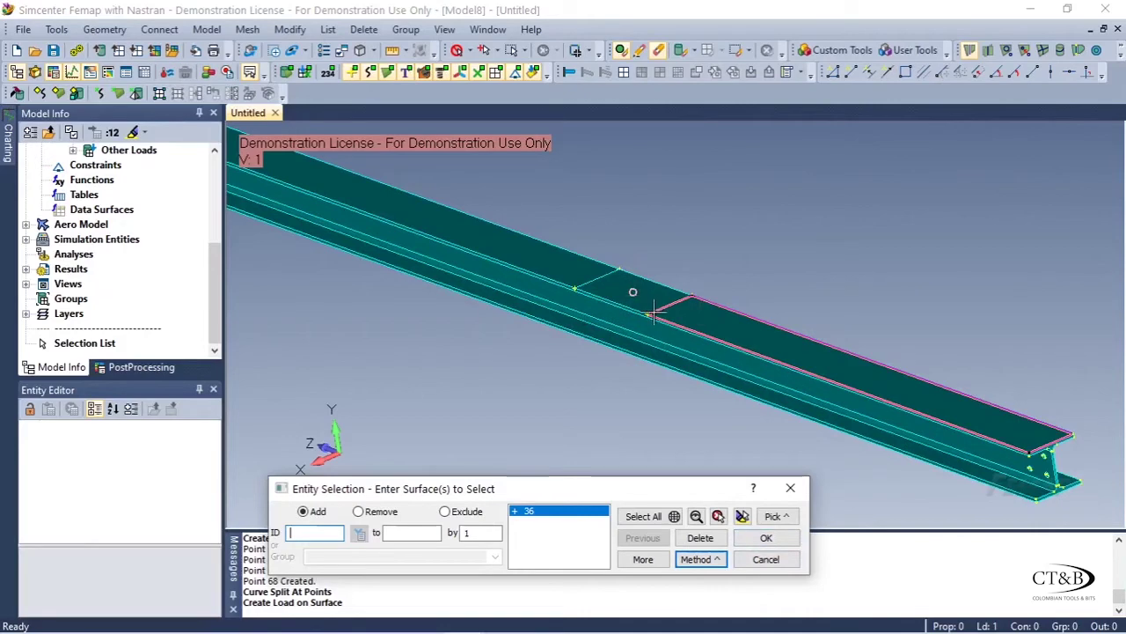
left_click(765, 539)
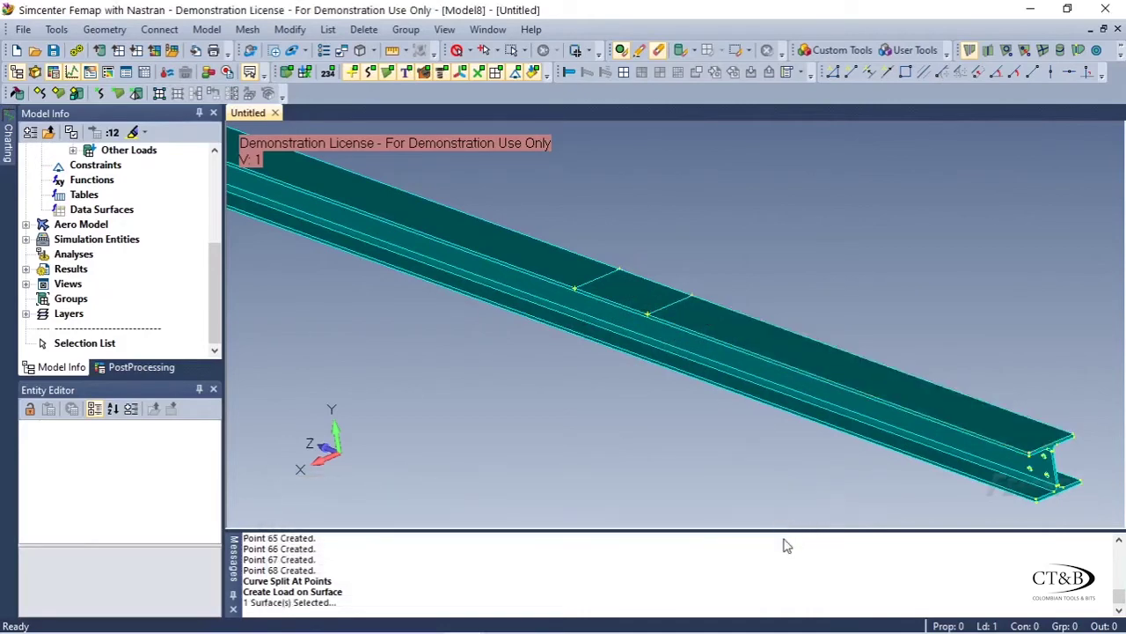
Step: Create a constant force load titled Load1 with an FY component of -1000 on the selected surface, and end load creation
left_click_drag(703, 287, 468, 180)
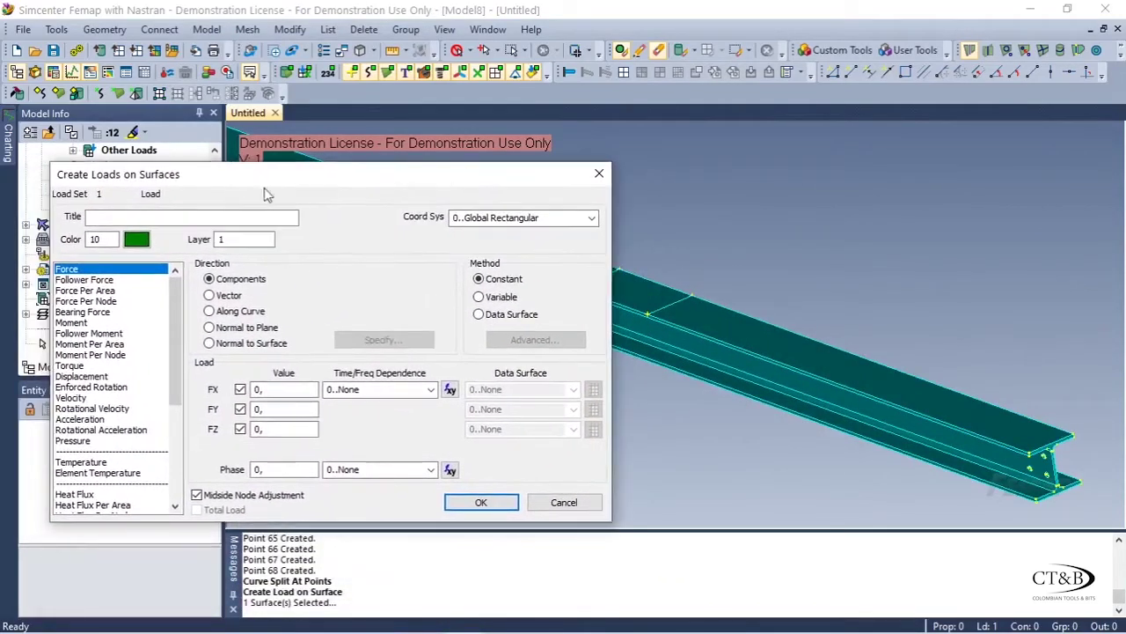
left_click(215, 220)
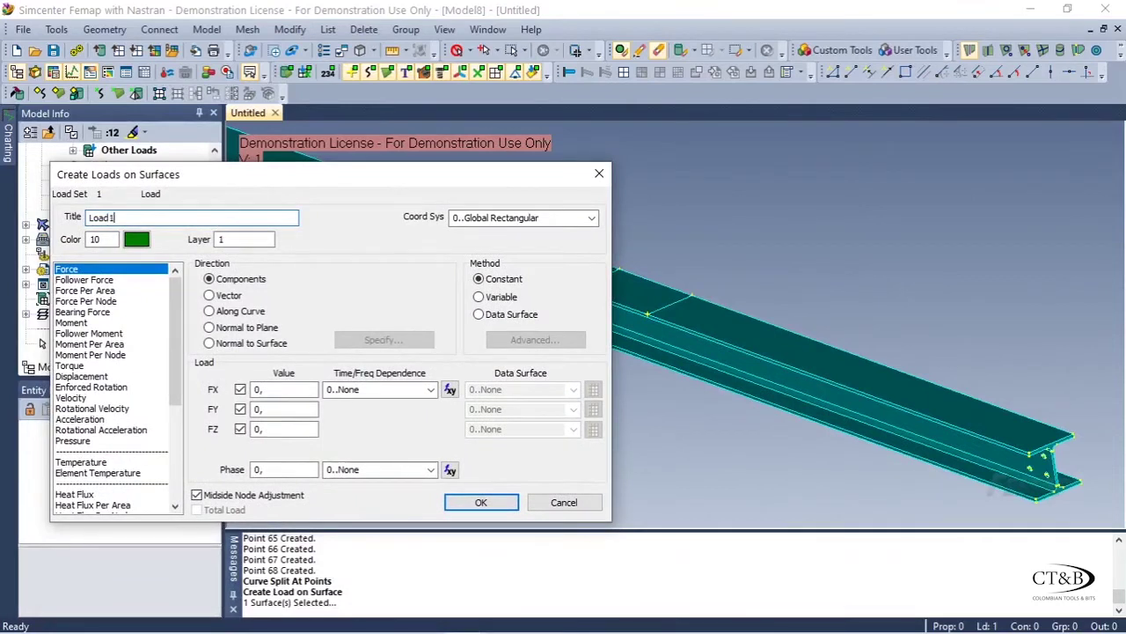
left_click_drag(432, 179, 843, 376)
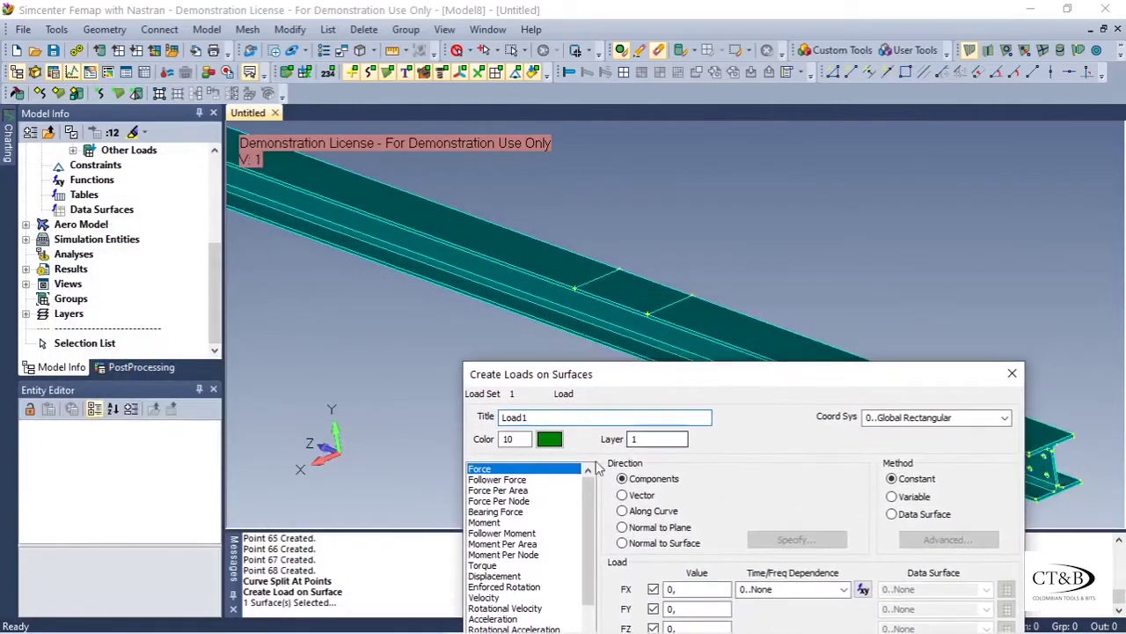
left_click_drag(662, 377, 847, 278)
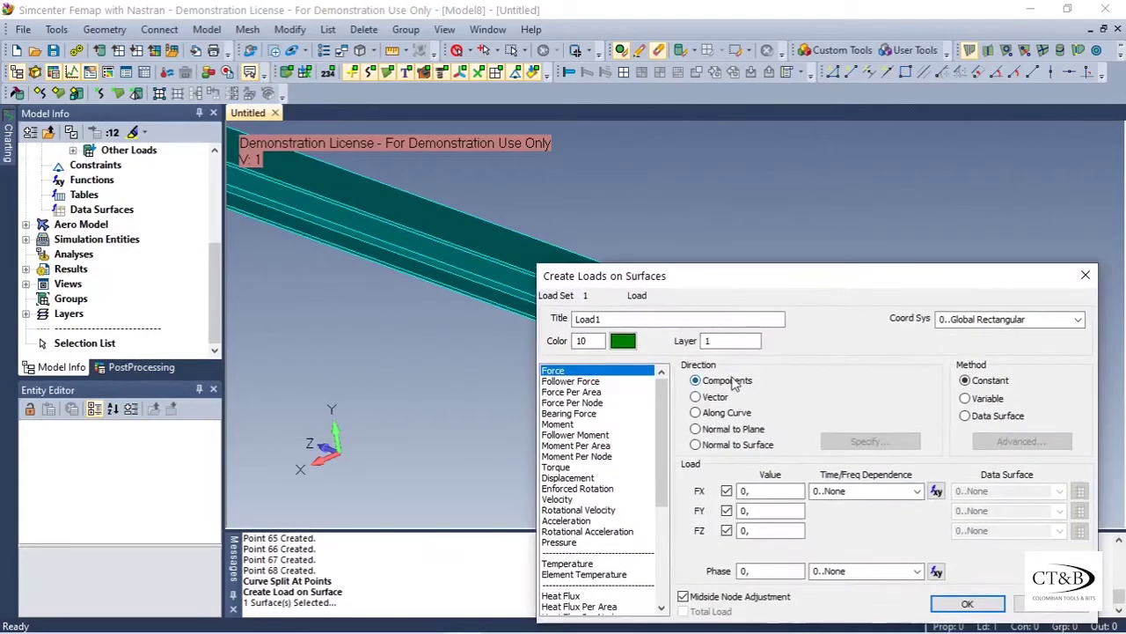
left_click(779, 510)
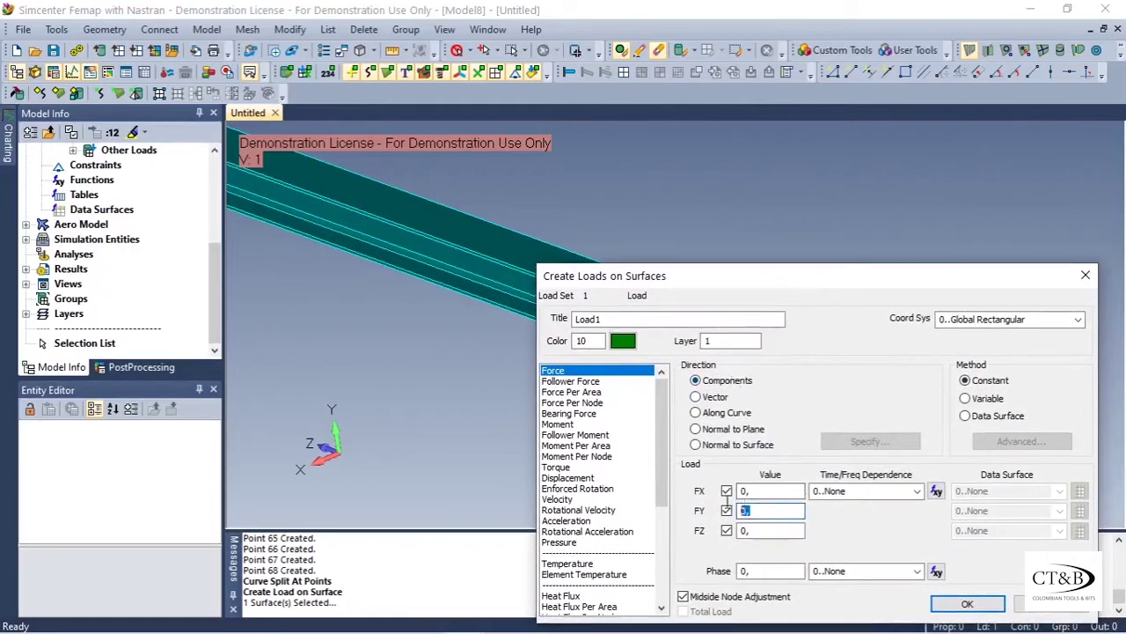
left_click_drag(818, 281, 790, 198)
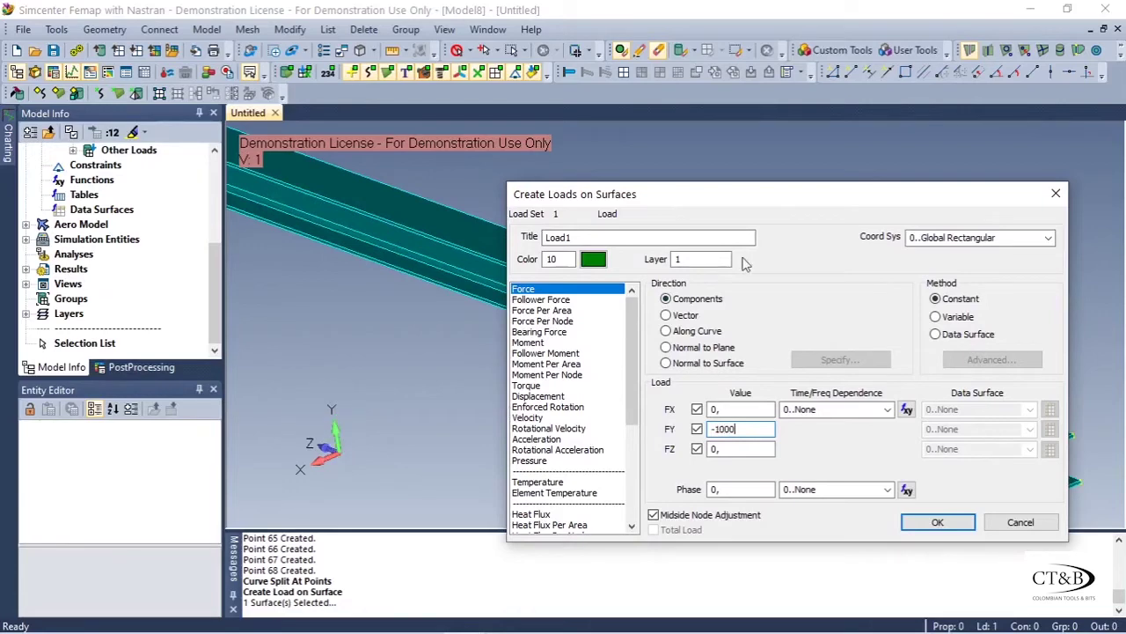
left_click_drag(773, 202, 952, 300)
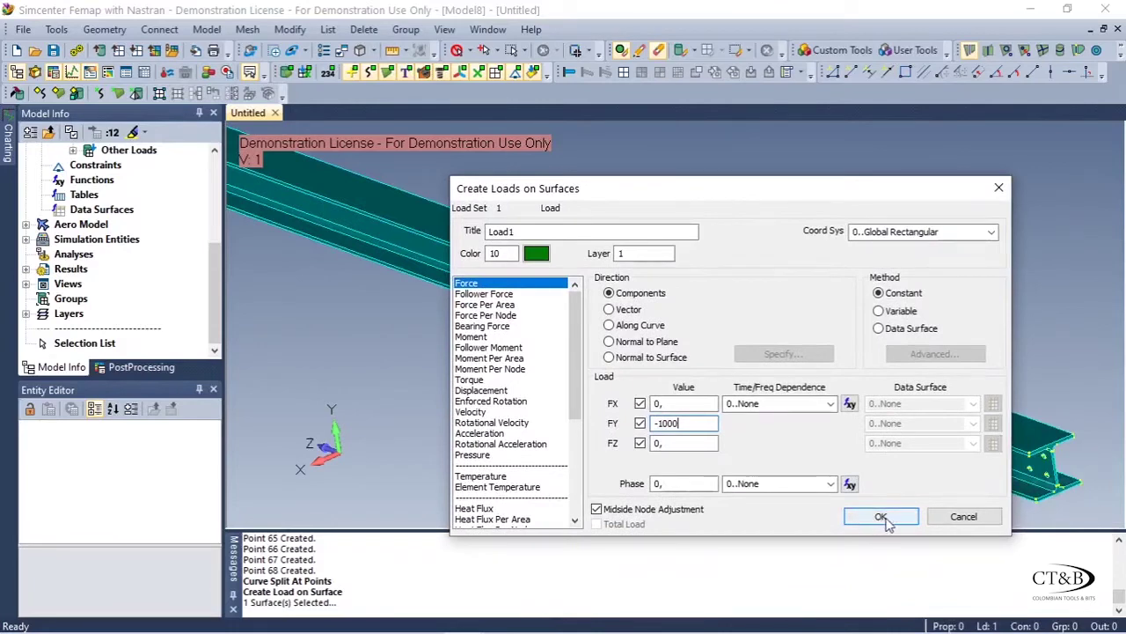
left_click(881, 516)
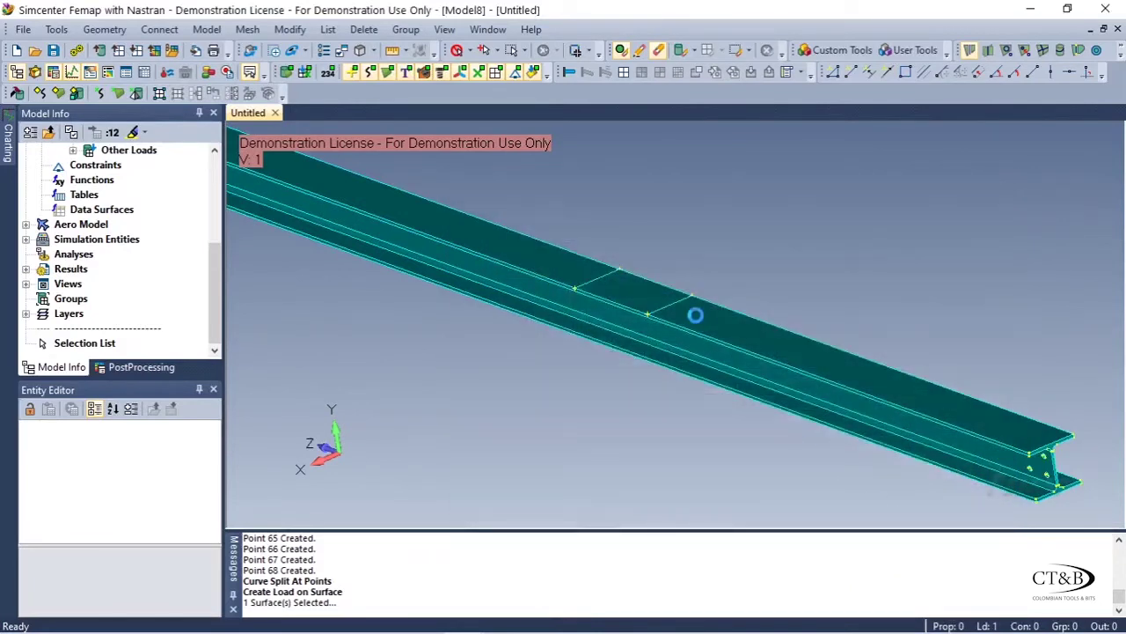
mouse_move(621, 348)
middle_mouse_down()
mouse_move(611, 334)
mouse_move(632, 352)
middle_mouse_up()
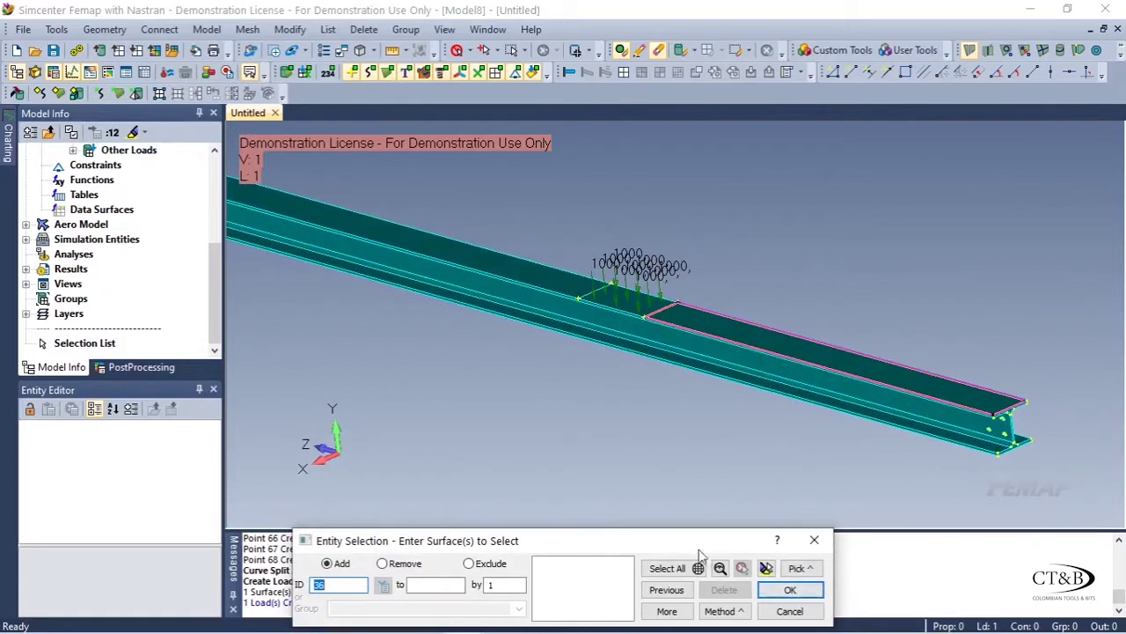
left_click(814, 539)
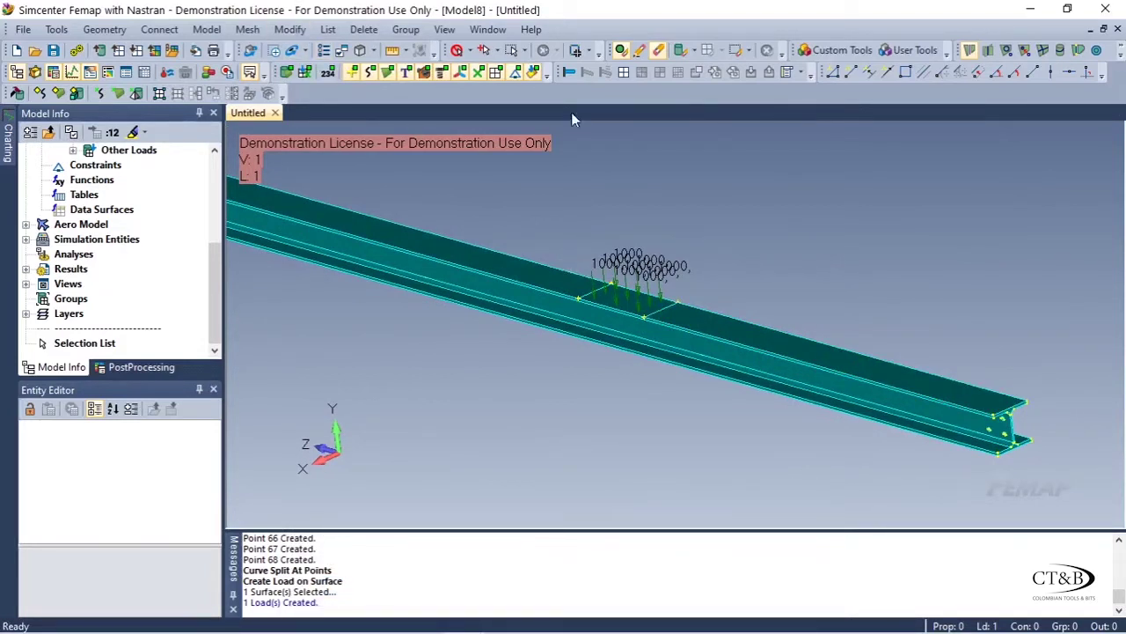
Step: Start a constraint on a surface and create a new constraint set titled Fixed
left_click(207, 29)
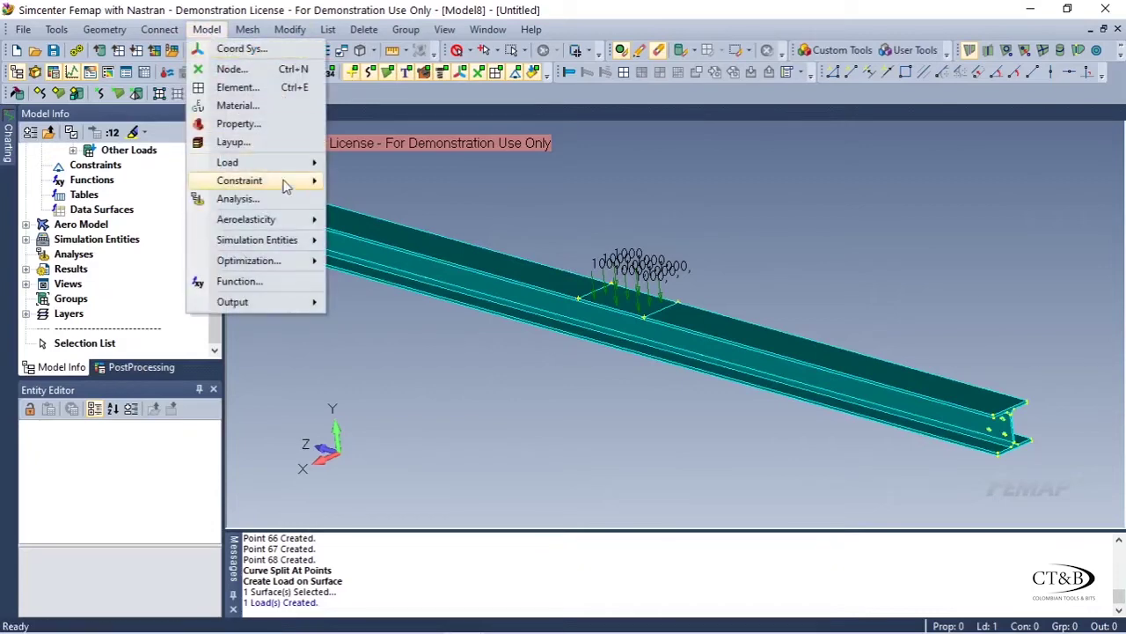
mouse_move(310, 189)
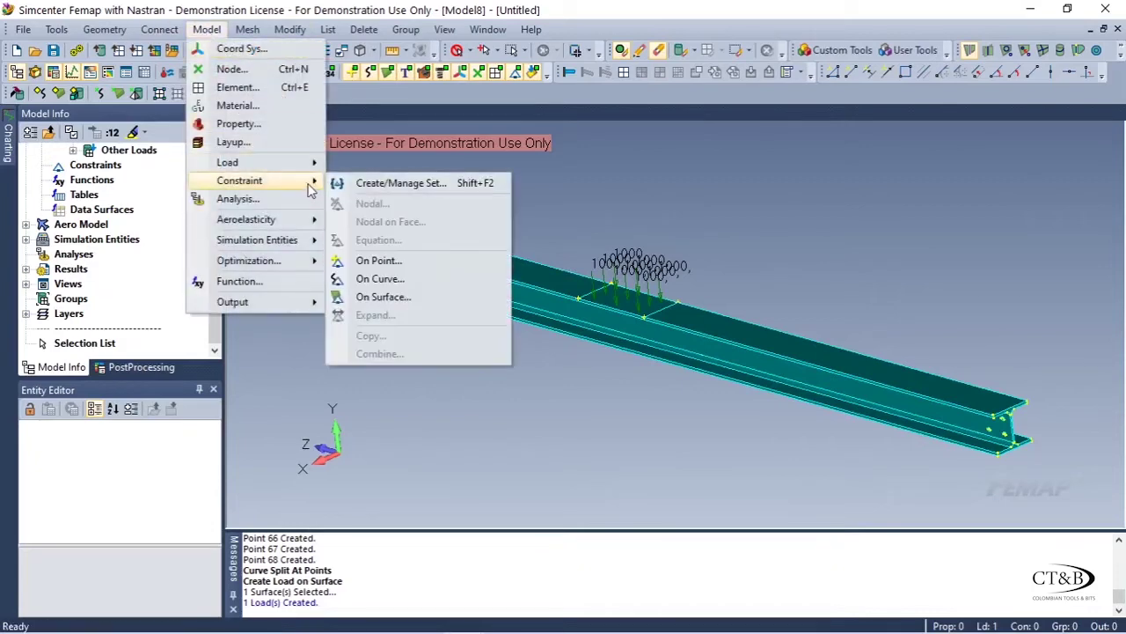
left_click(420, 295)
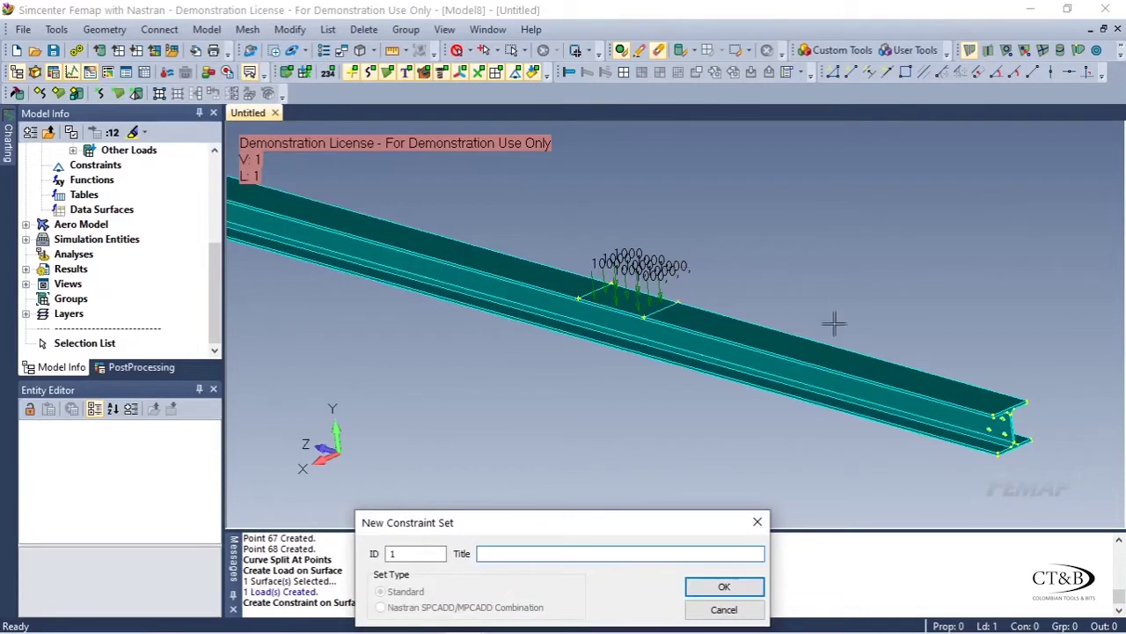
left_click_drag(641, 524, 657, 479)
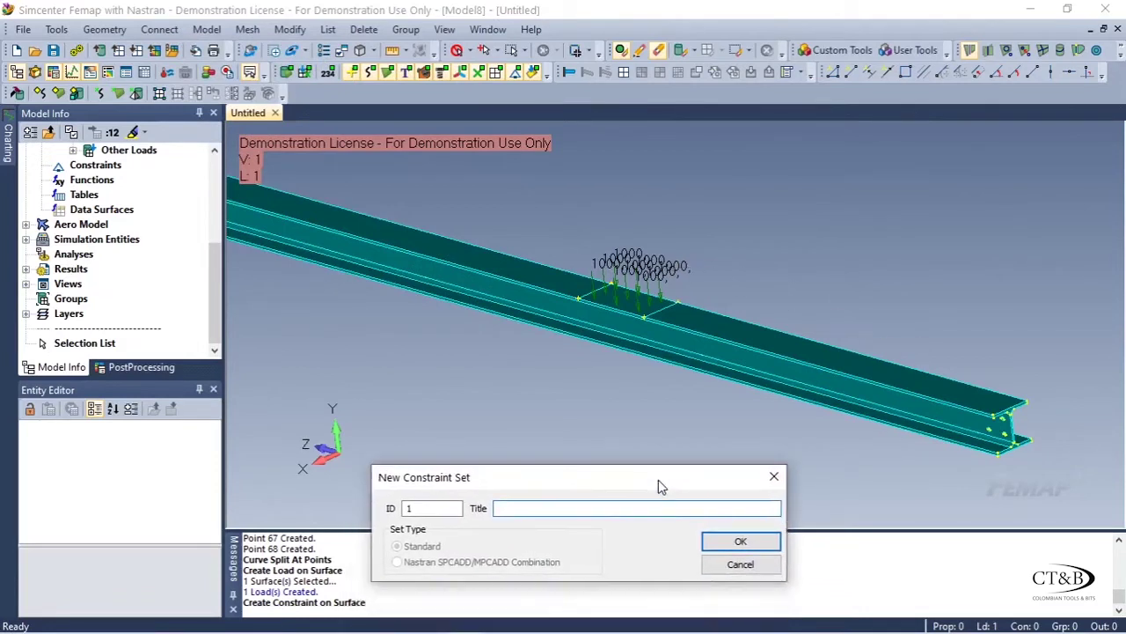
type("Fixed")
left_click(741, 541)
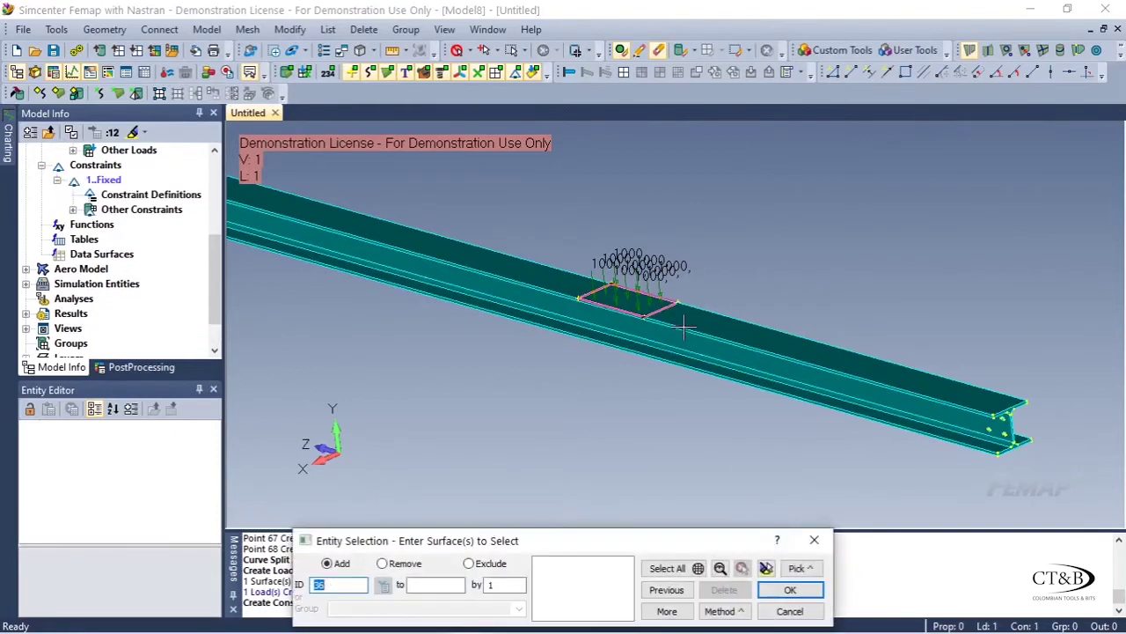
Step: Select the I-shaped end face at the beam end farther from the load as the surface to constrain
left_click_drag(570, 548, 567, 464)
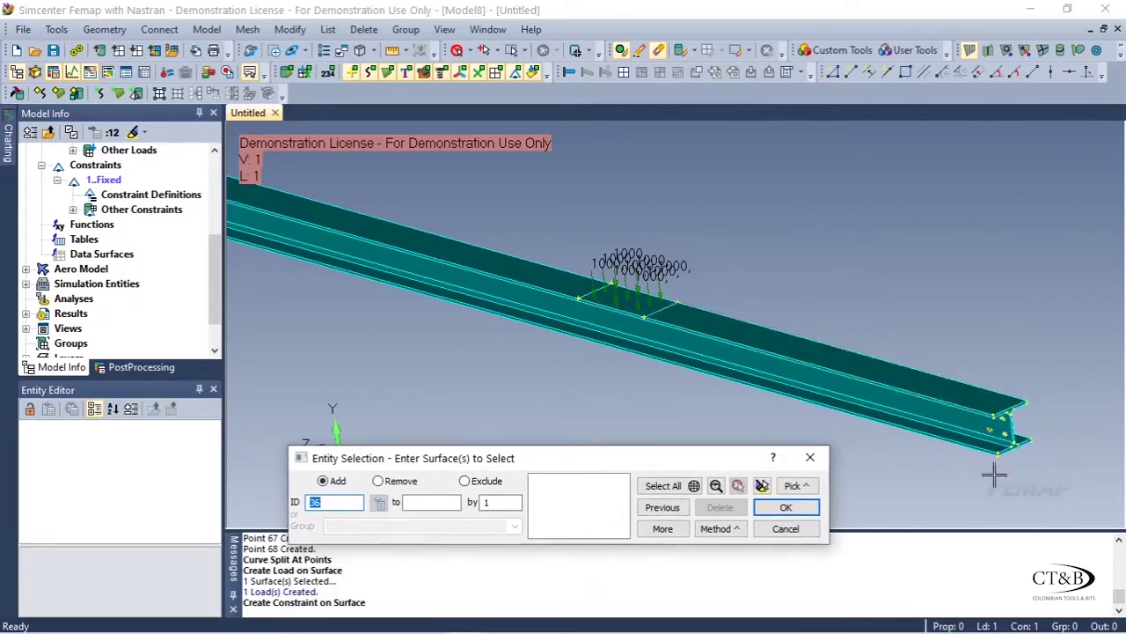
middle_click_drag(992, 472, 909, 368)
middle_click_drag(324, 256, 540, 322)
scroll(527, 335, "up", 5)
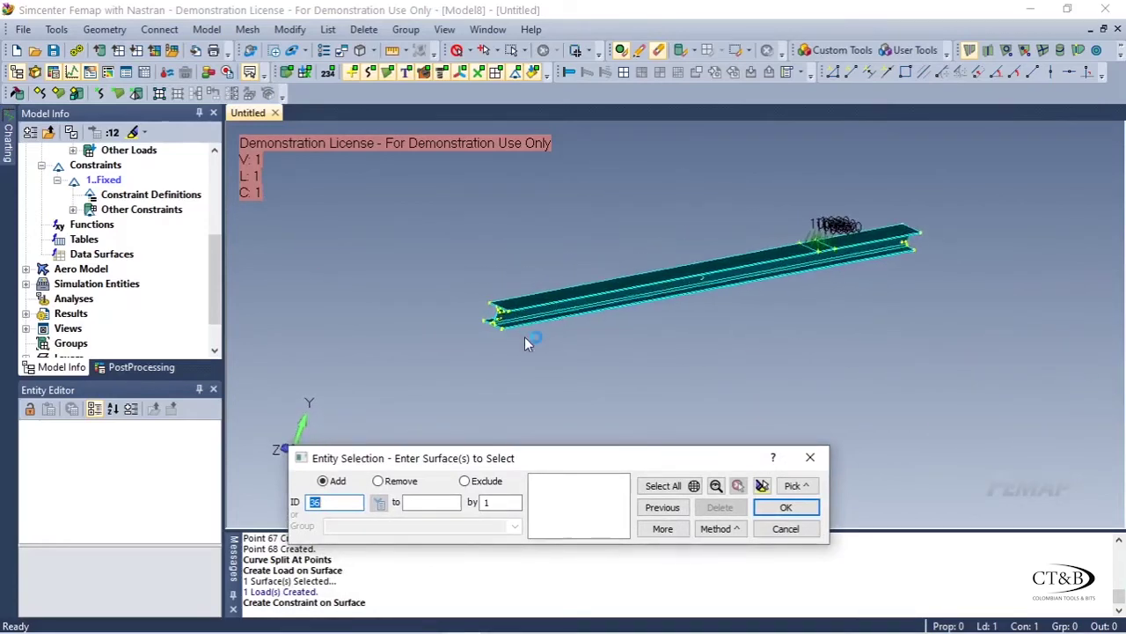
scroll(490, 302, "up", 3)
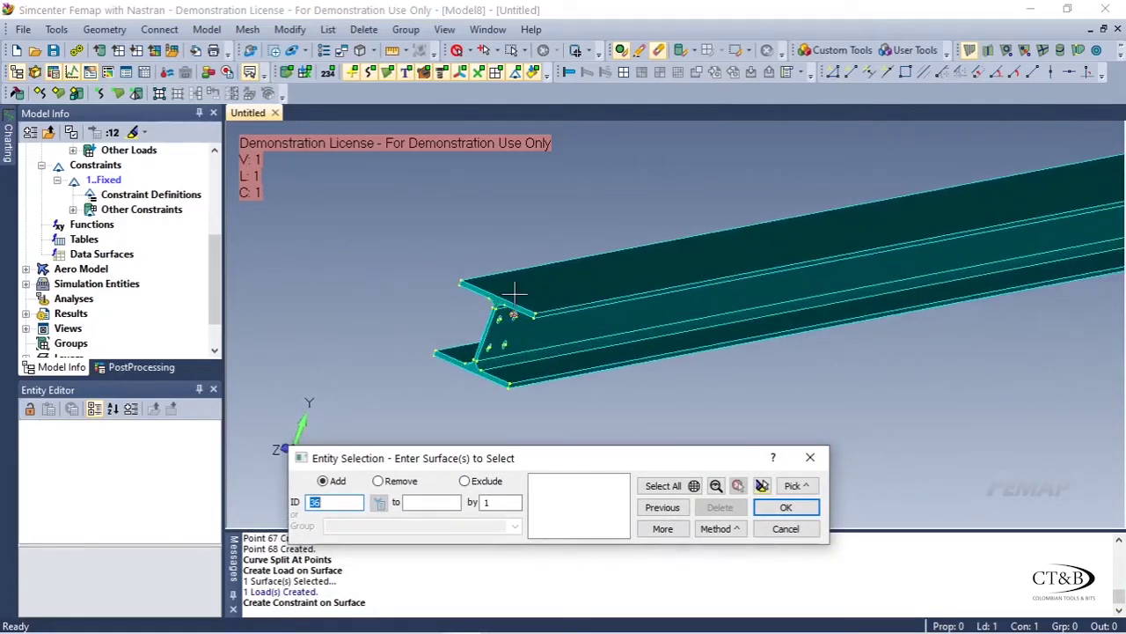
left_click(428, 335)
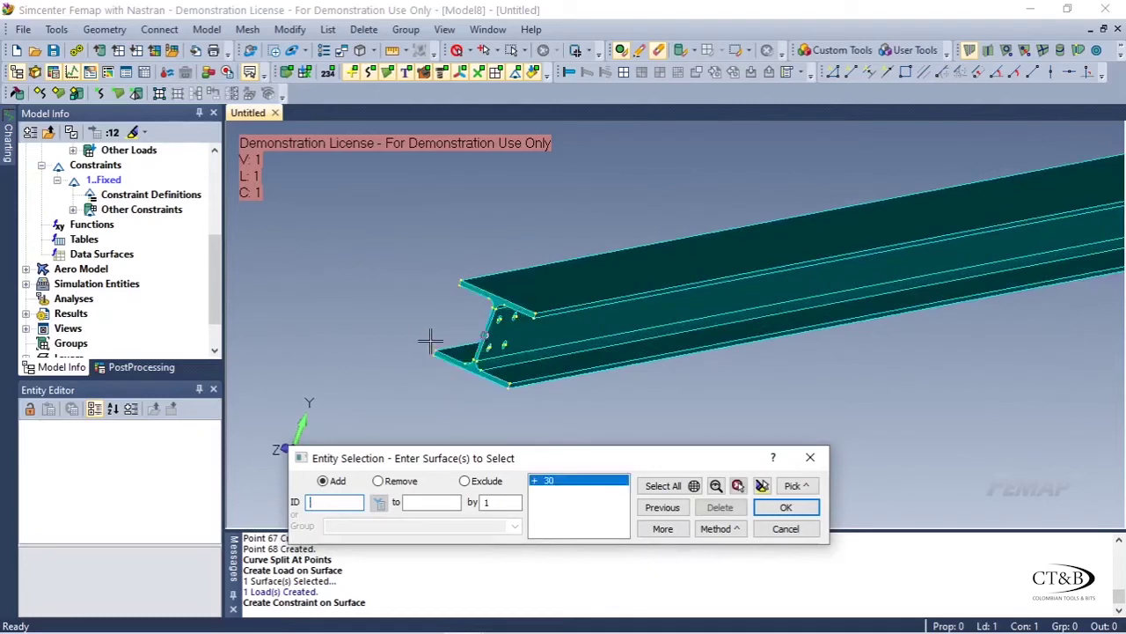
left_click(785, 508)
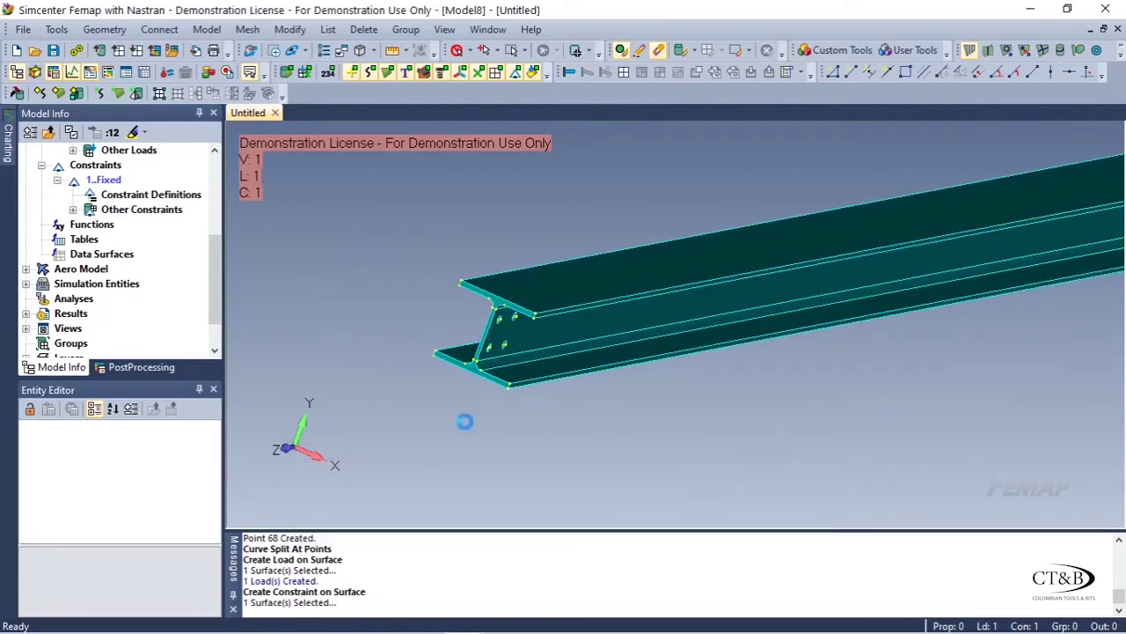
Step: Create a constraint of type Fixed titled Fixed1 on the selected end face, and end constraint creation
left_click_drag(516, 252, 198, 154)
left_click(154, 203)
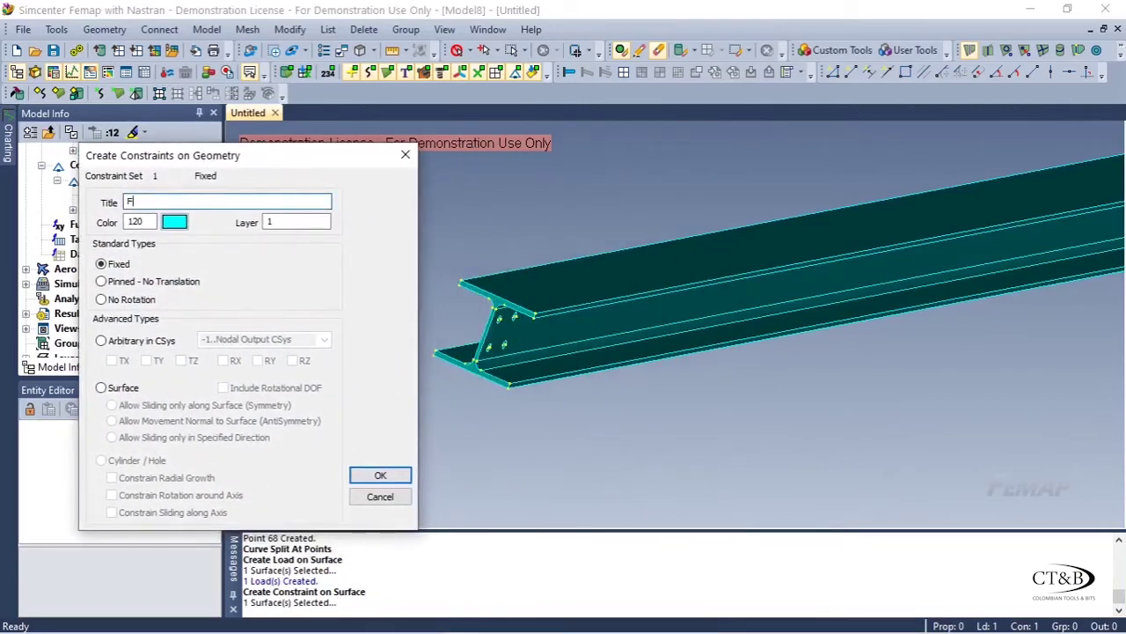
left_click(123, 268)
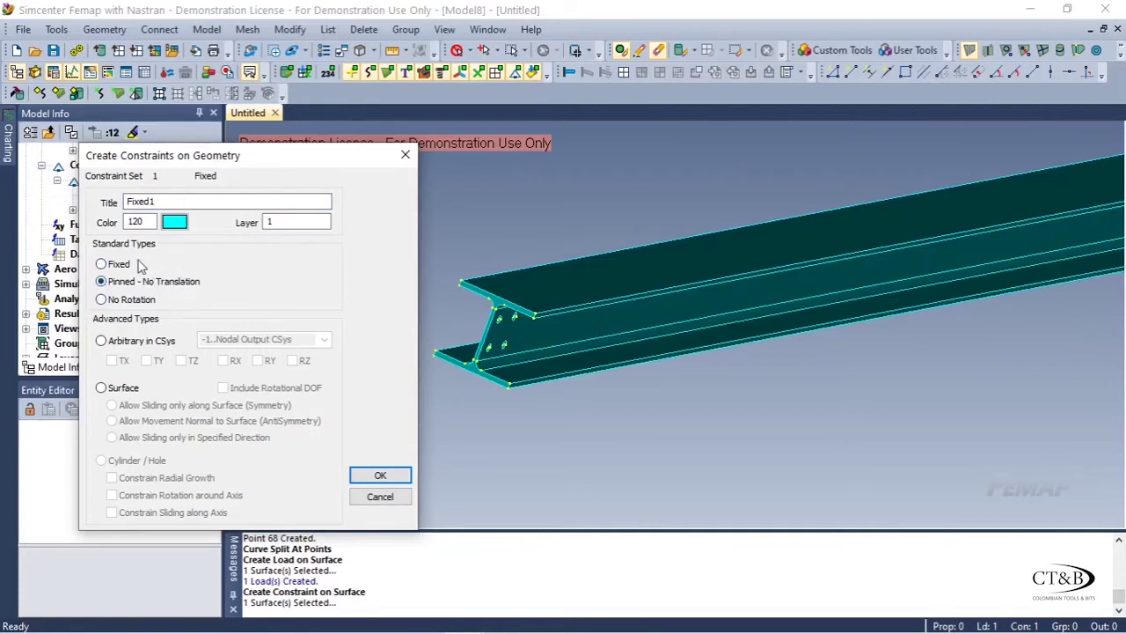
left_click(132, 265)
left_click(392, 473)
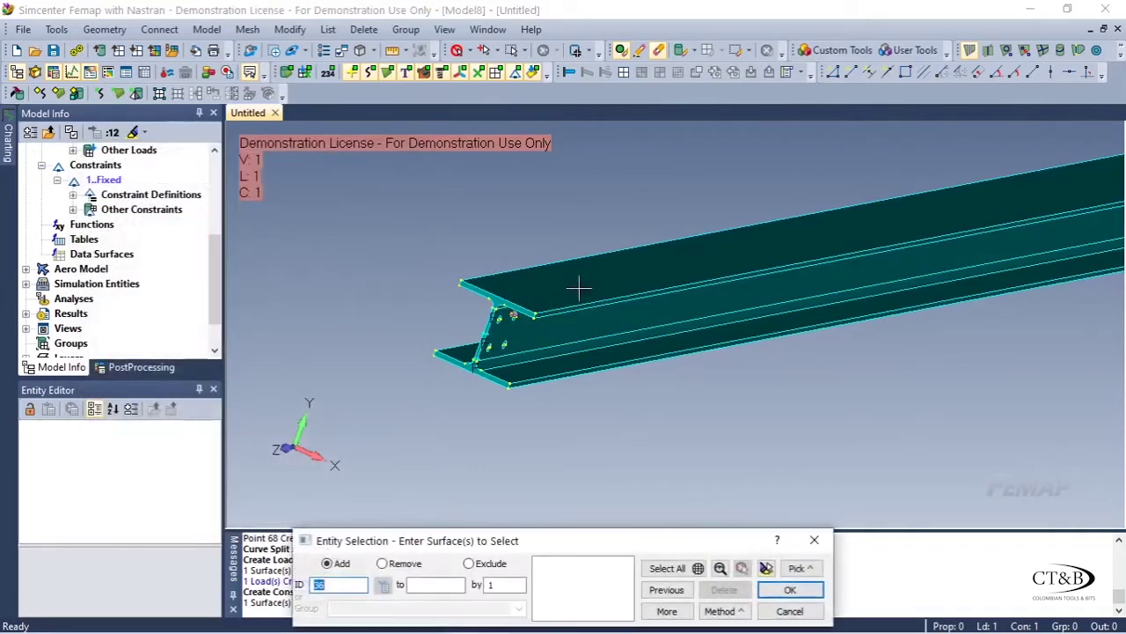
key("Escape")
Step: Examine the whole beam in the Right view, including the constrained end and the loaded patch
middle_click_drag(699, 352, 523, 372, "ctrl")
scroll(432, 317, "down", 4)
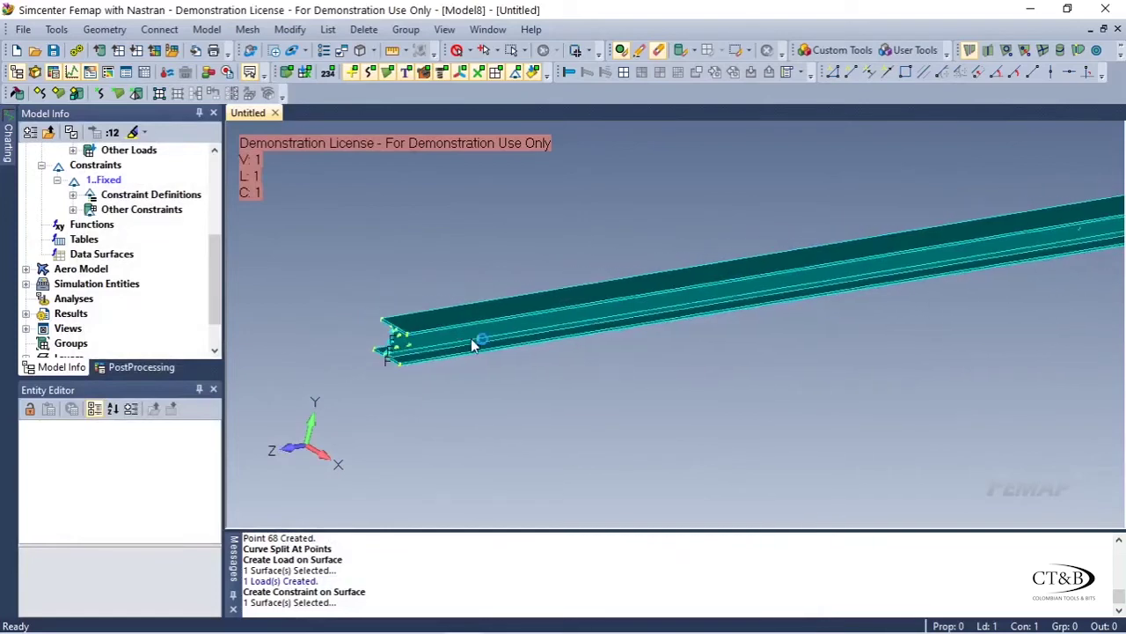
middle_click_drag(678, 291, 490, 357, "ctrl")
scroll(621, 320, "down", 3)
middle_click_drag(621, 319, 493, 372)
middle_click_drag(1087, 187, 955, 184)
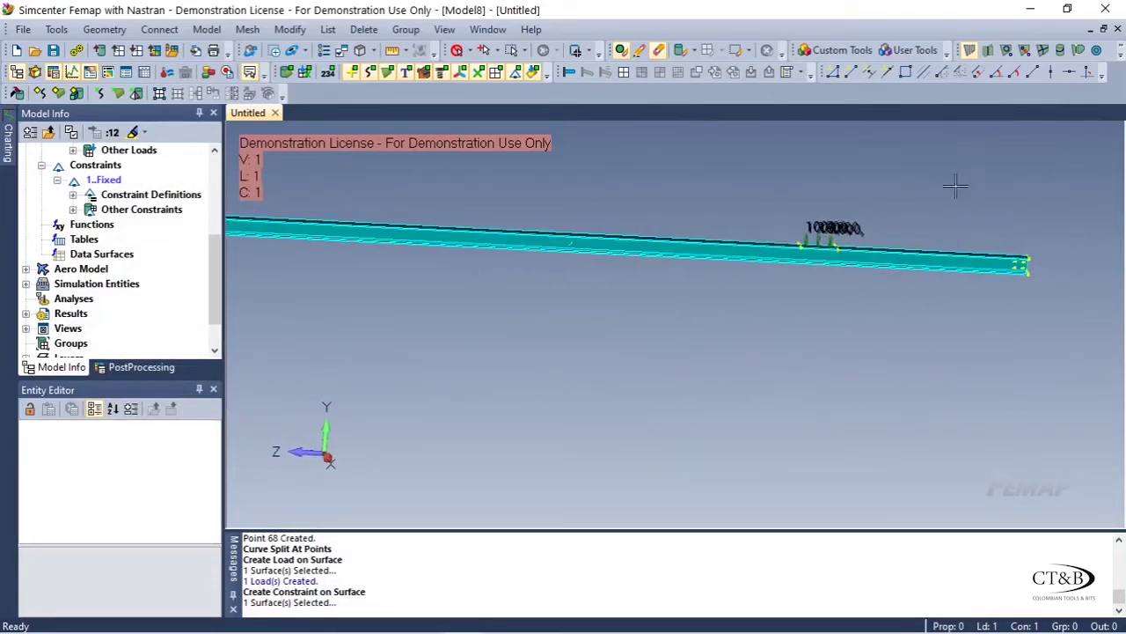
left_click(309, 438)
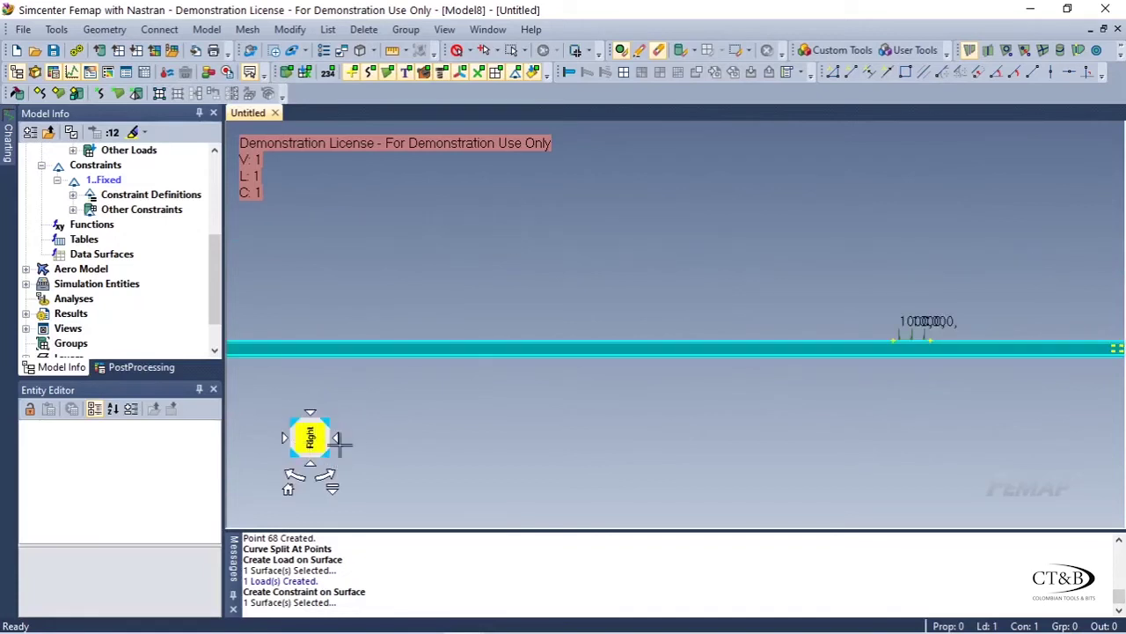
scroll(718, 275, "up", 2)
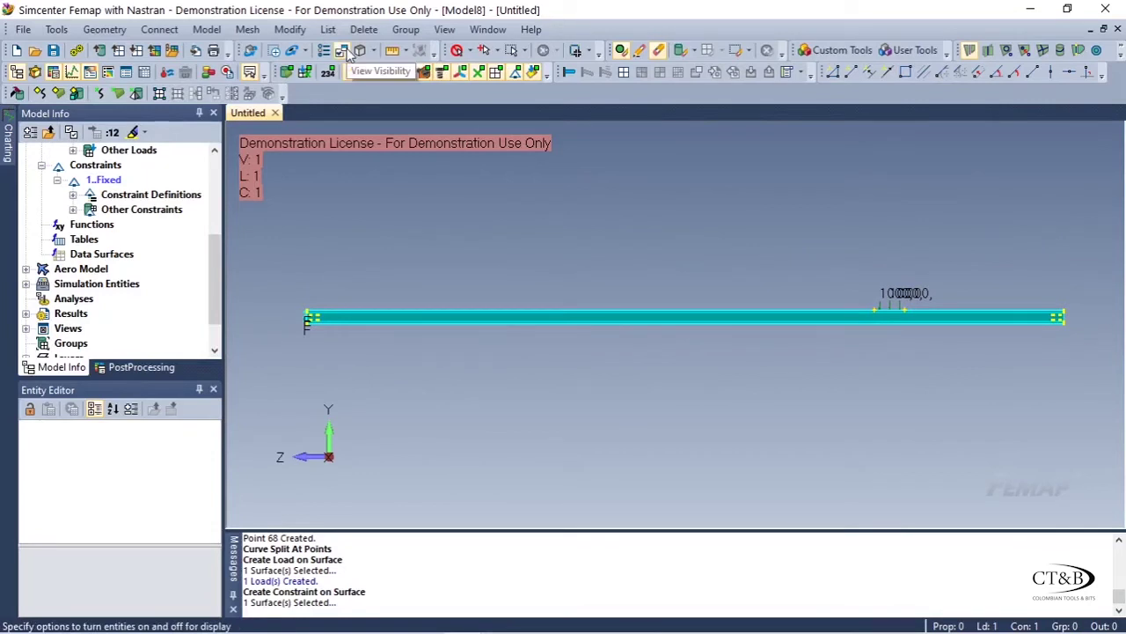
Step: Start tetrahedral meshing of the solid and load AISI Carbon Steel 1020 Hot Rolled from the mm-N-tonne-degC-mWatts material library
left_click(248, 32)
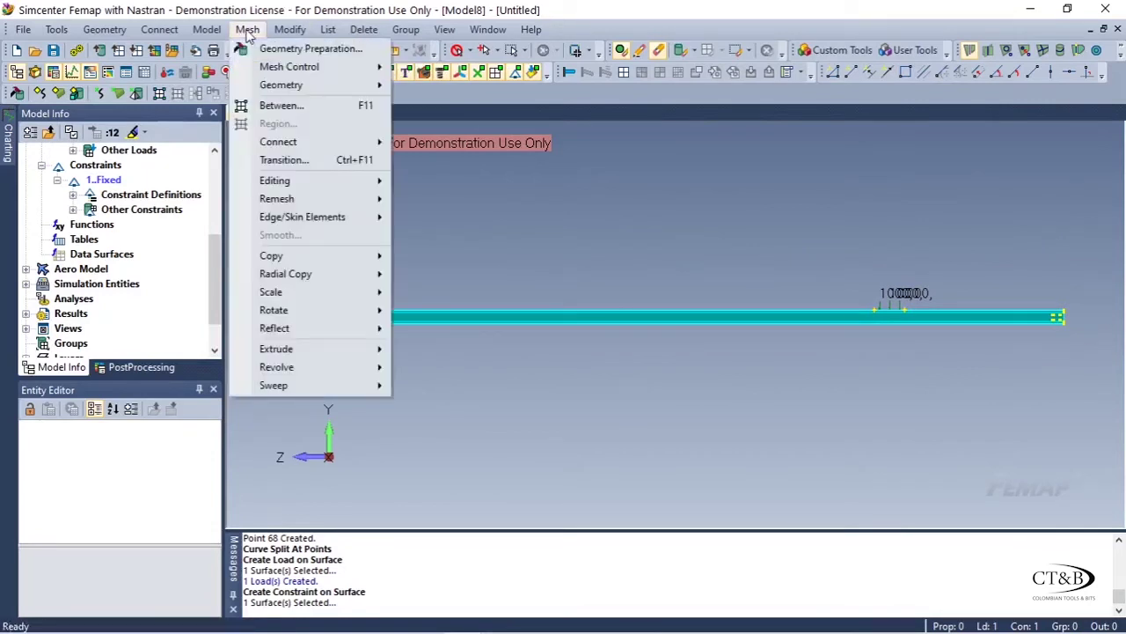
mouse_move(340, 86)
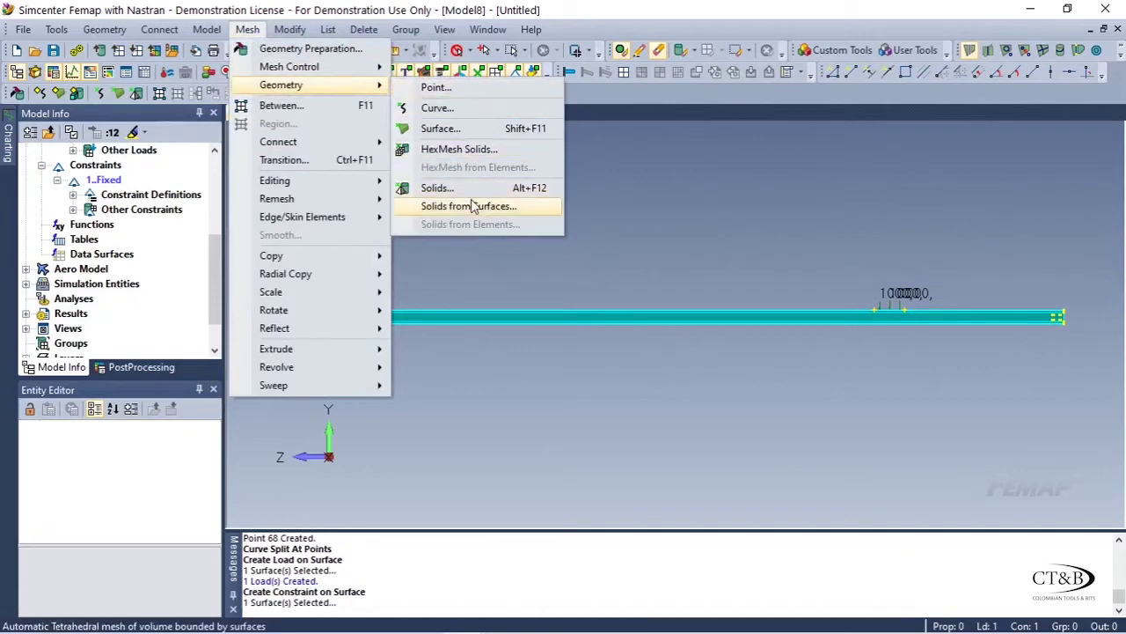
left_click(499, 190)
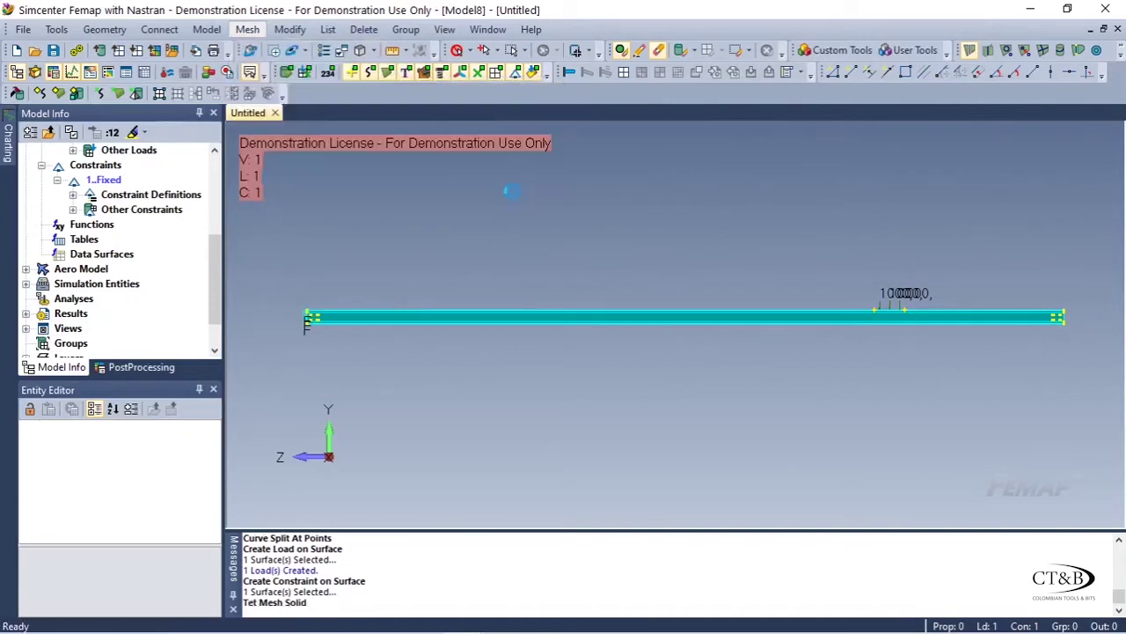
left_click_drag(552, 112, 354, 66)
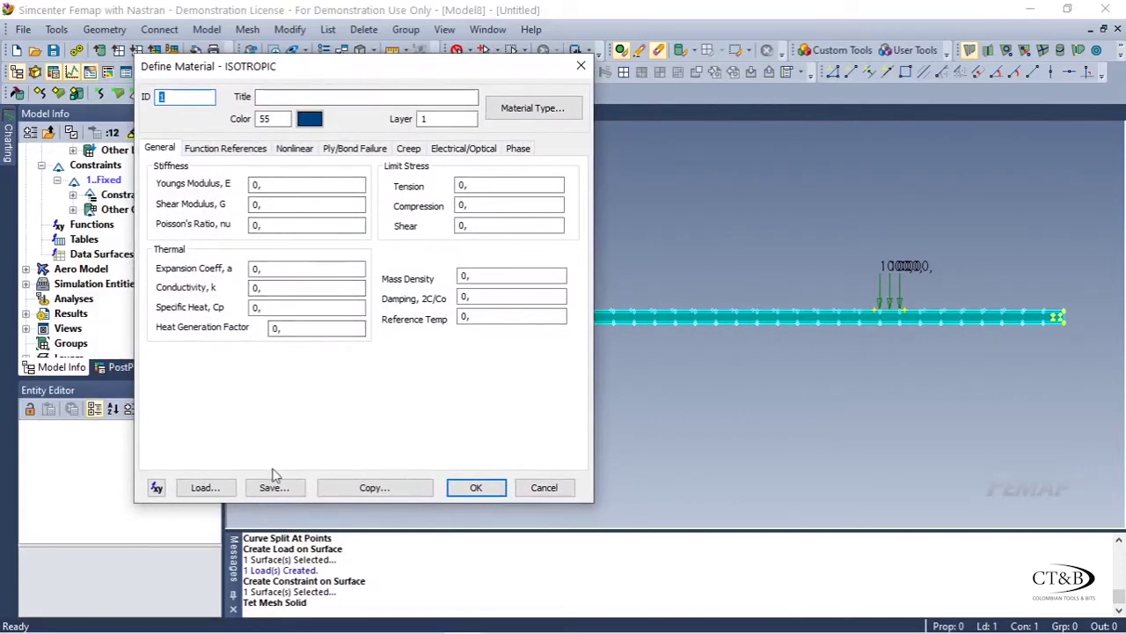
left_click(218, 494)
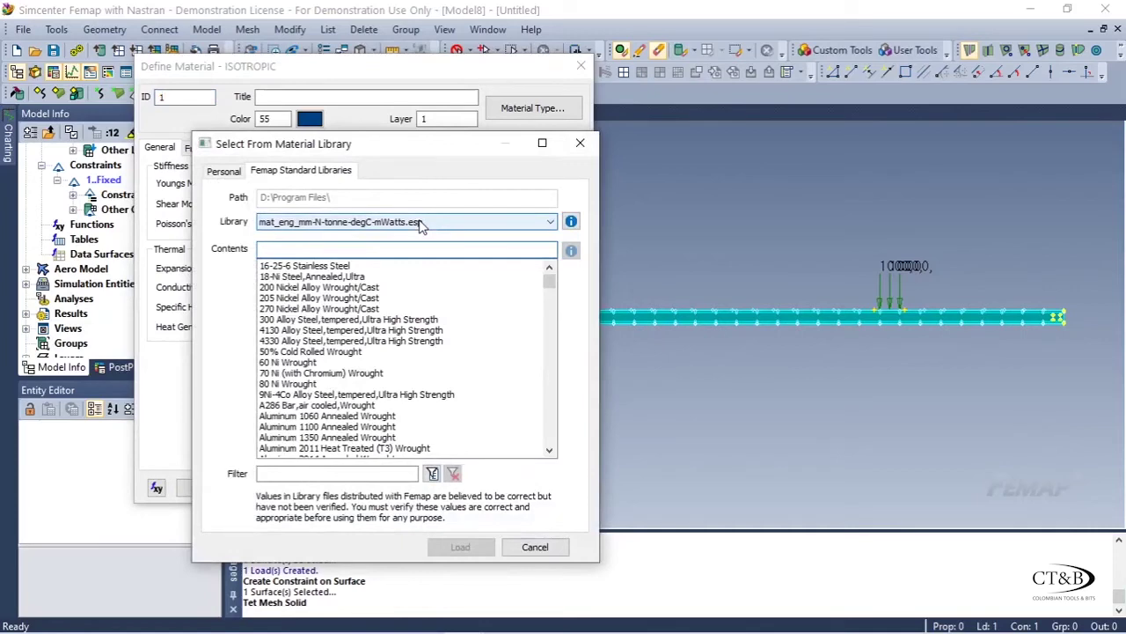
mouse_move(552, 283)
left_mouse_down()
mouse_move(575, 329)
mouse_move(568, 320)
left_mouse_up()
scroll(373, 292, "up", 1)
left_click(373, 299)
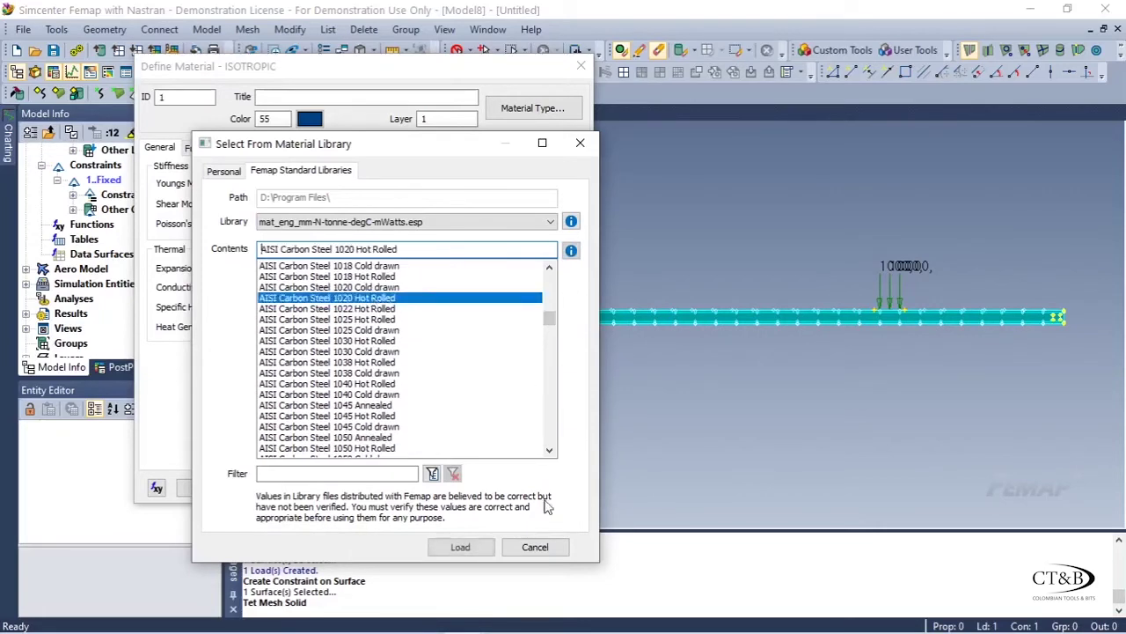
left_click(466, 548)
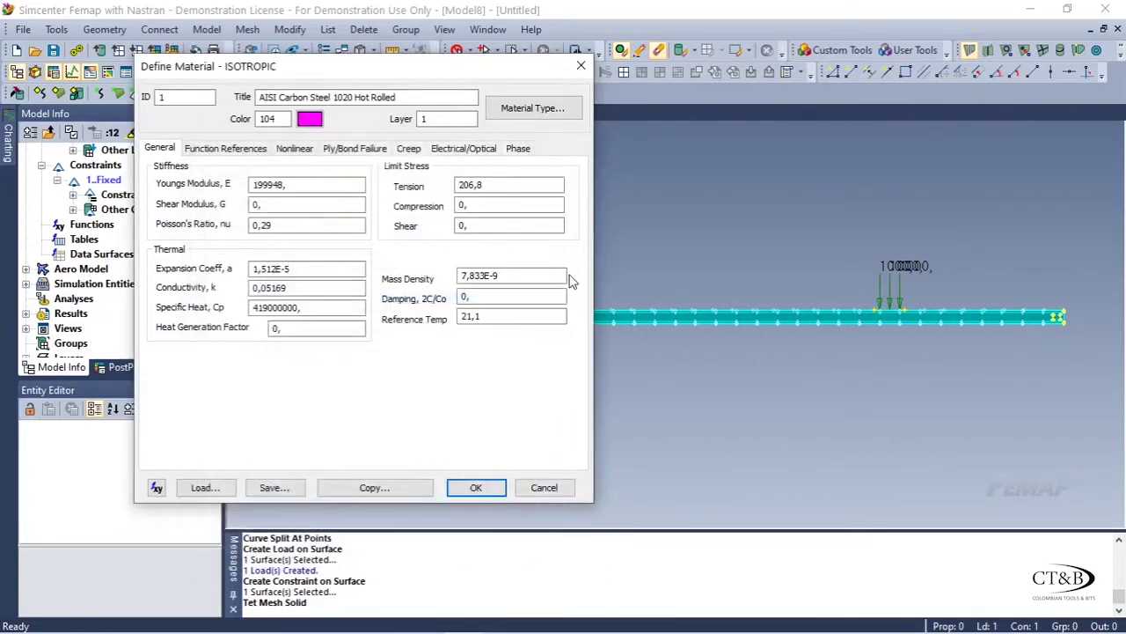
Step: Review the material types, keep Isotropic, and accept the carbon steel material definition
left_click(549, 116)
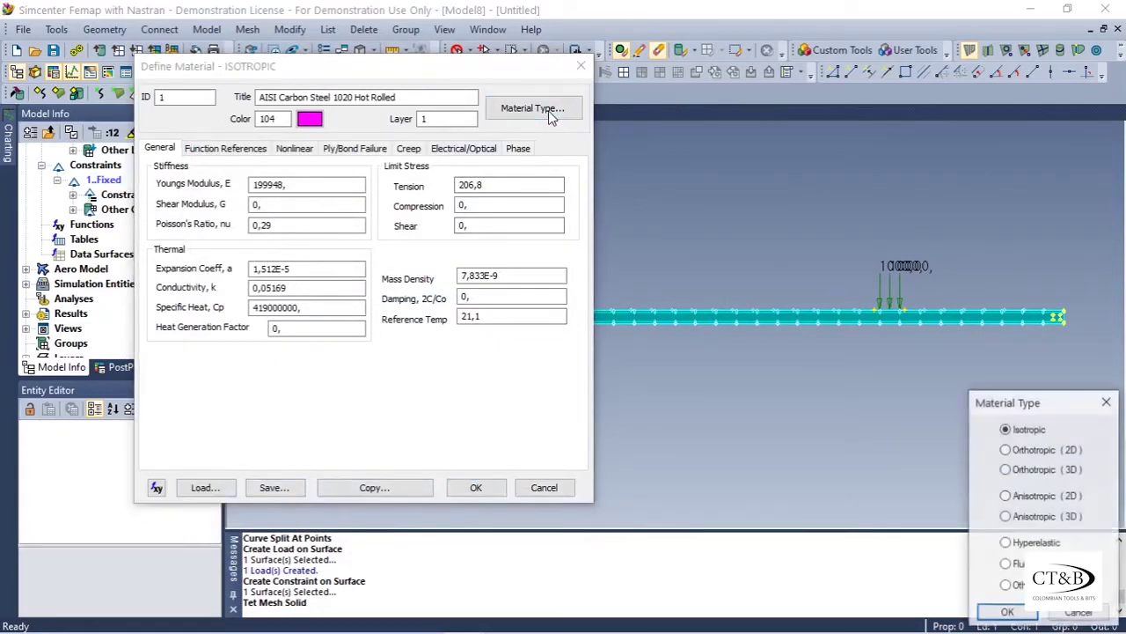
left_click_drag(1039, 407, 711, 243)
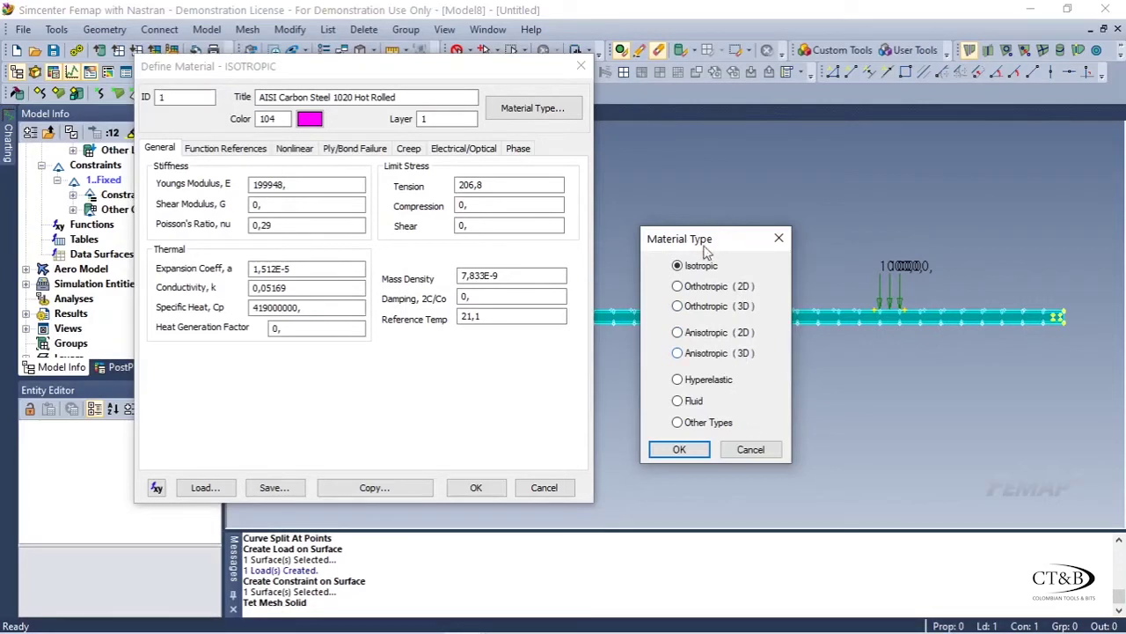
left_click(679, 449)
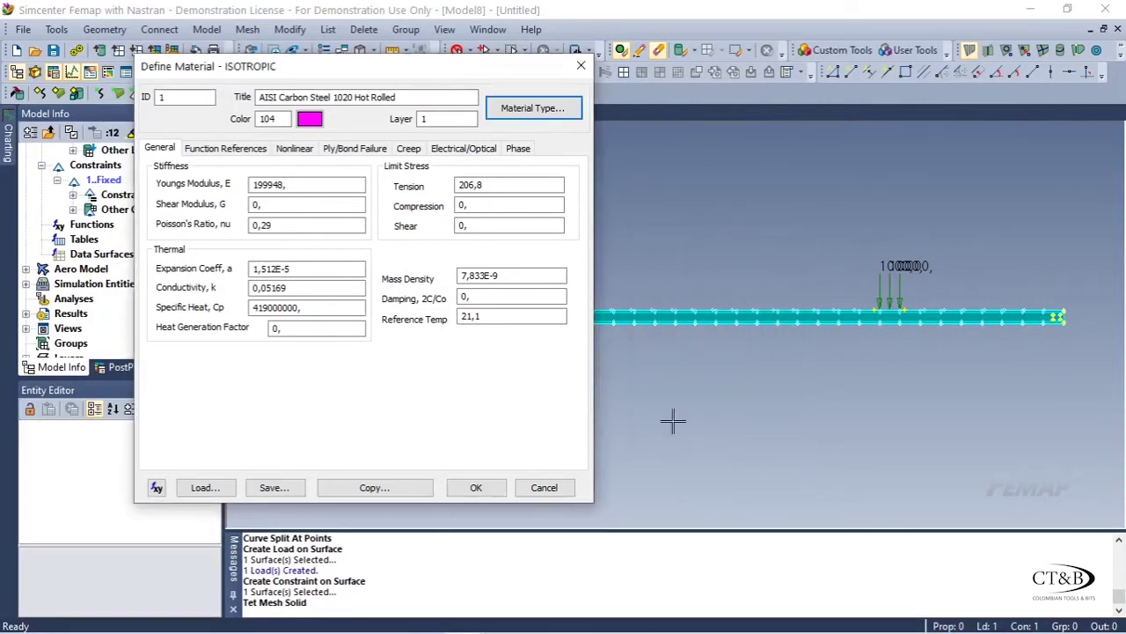
left_click(476, 489)
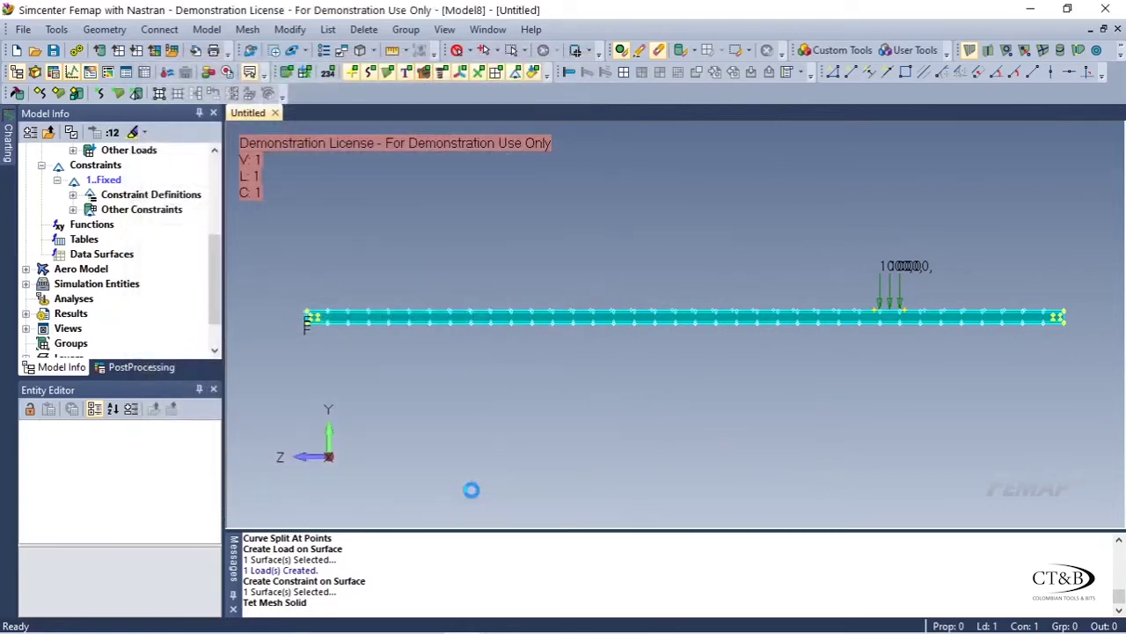
Step: Set the tet meshing element size to 2 and generate the solid mesh of the beam with the SOLID property
left_click_drag(576, 460, 556, 363)
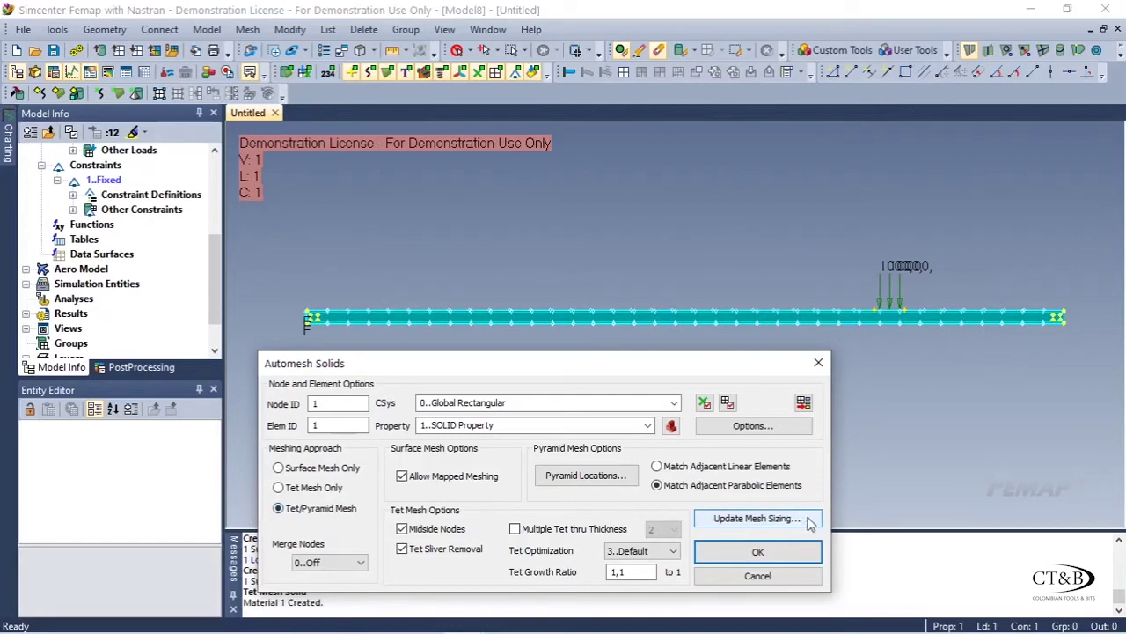
left_click(757, 519)
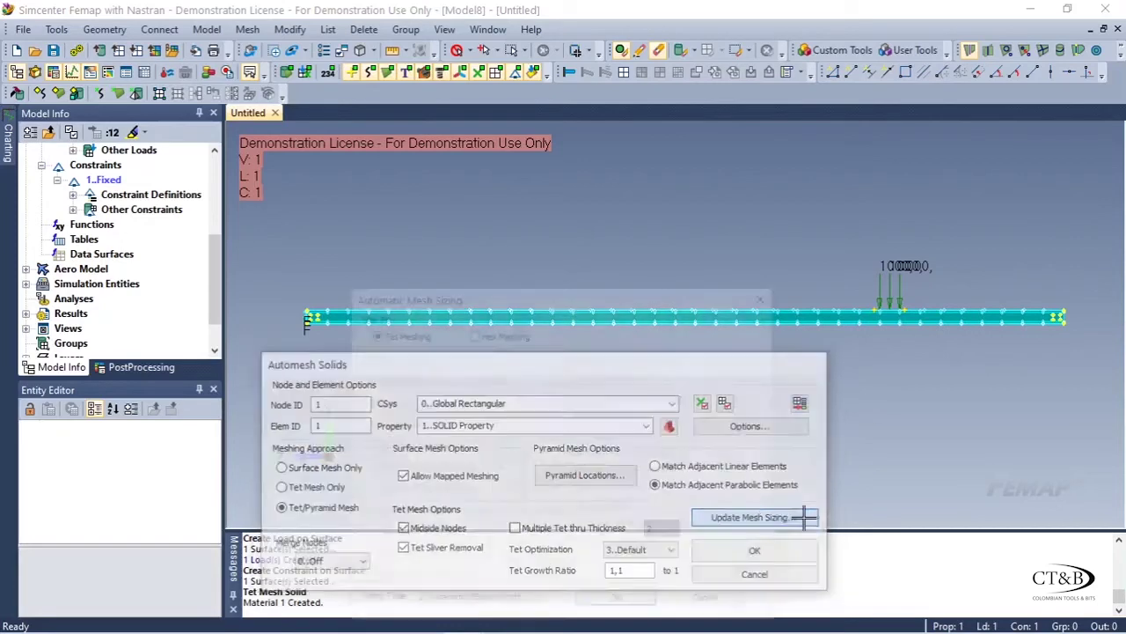
left_click_drag(594, 299, 520, 228)
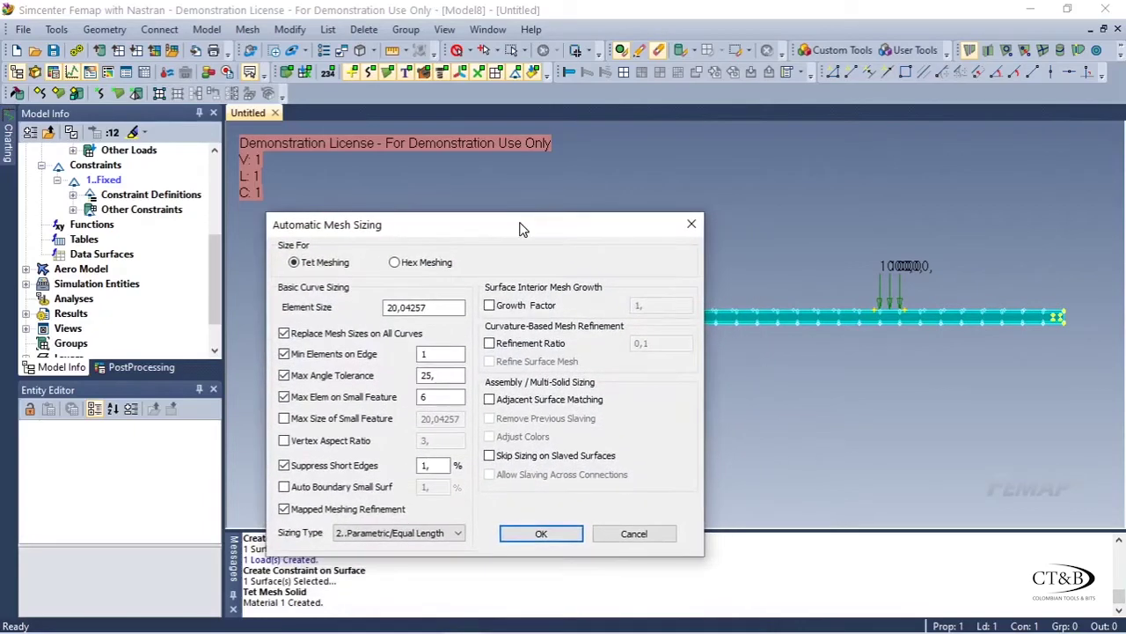
left_click_drag(454, 306, 370, 307)
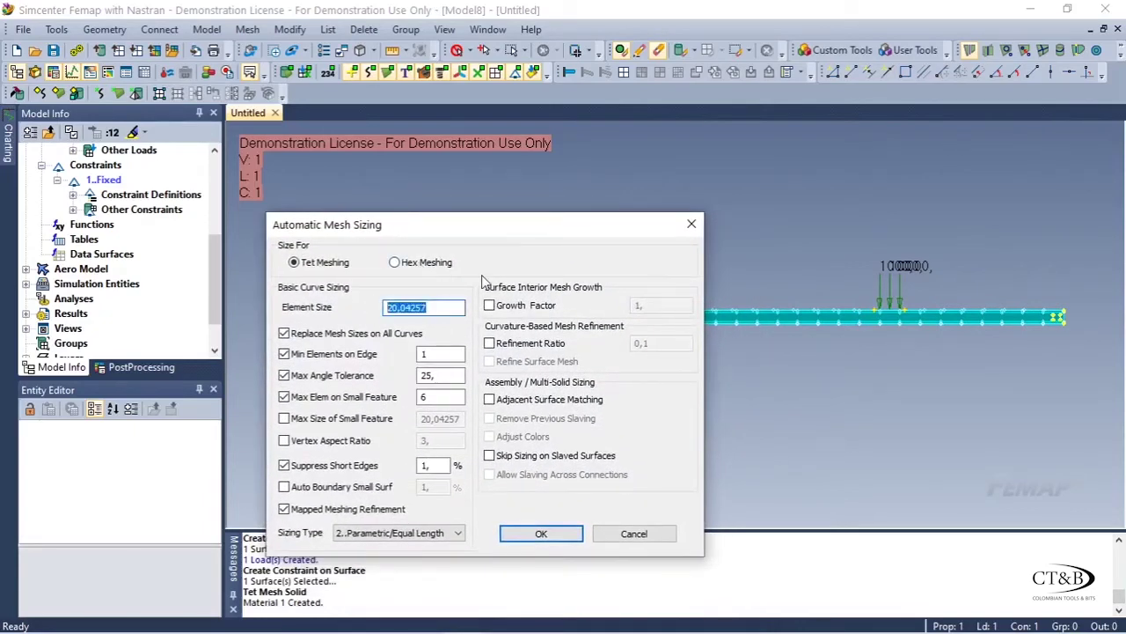
type("2")
left_click(562, 533)
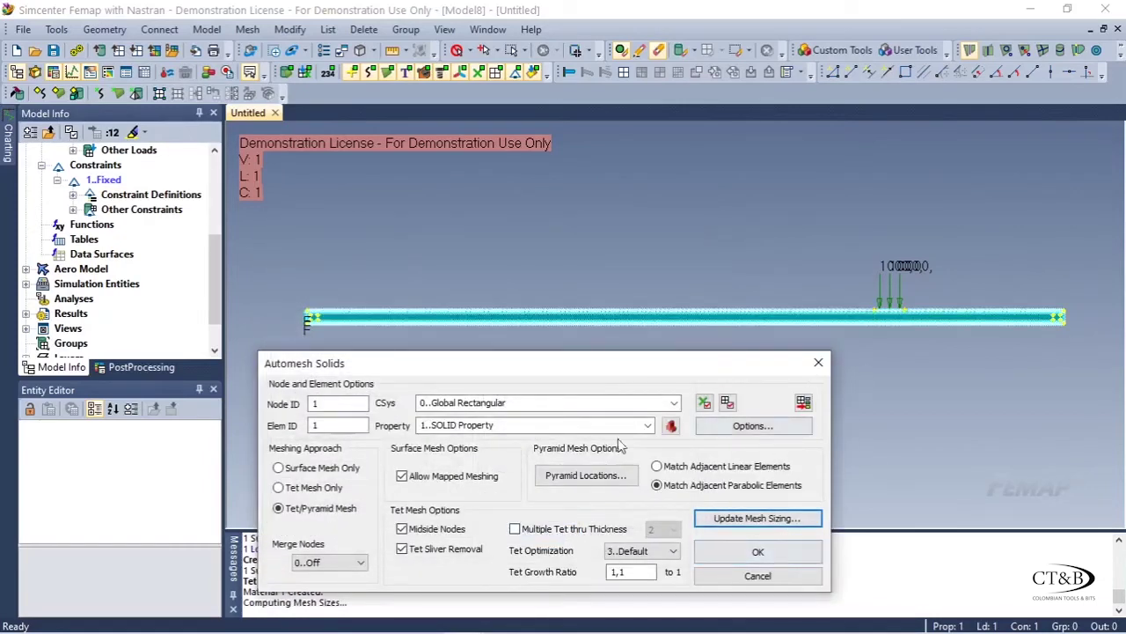
left_click(759, 551)
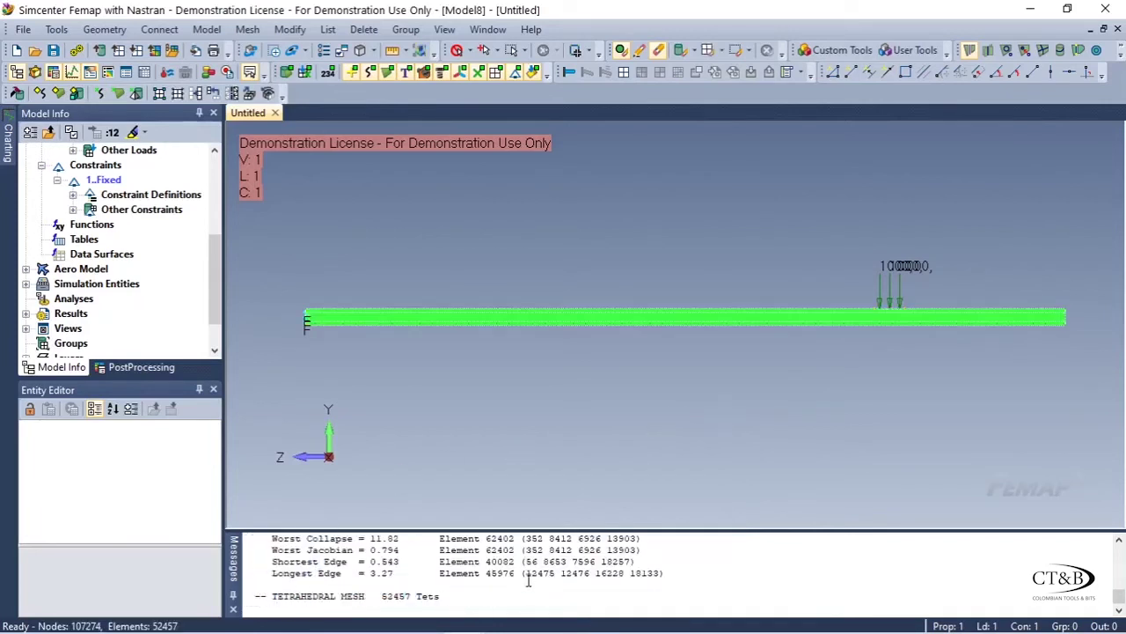
scroll(733, 383, "down", 2)
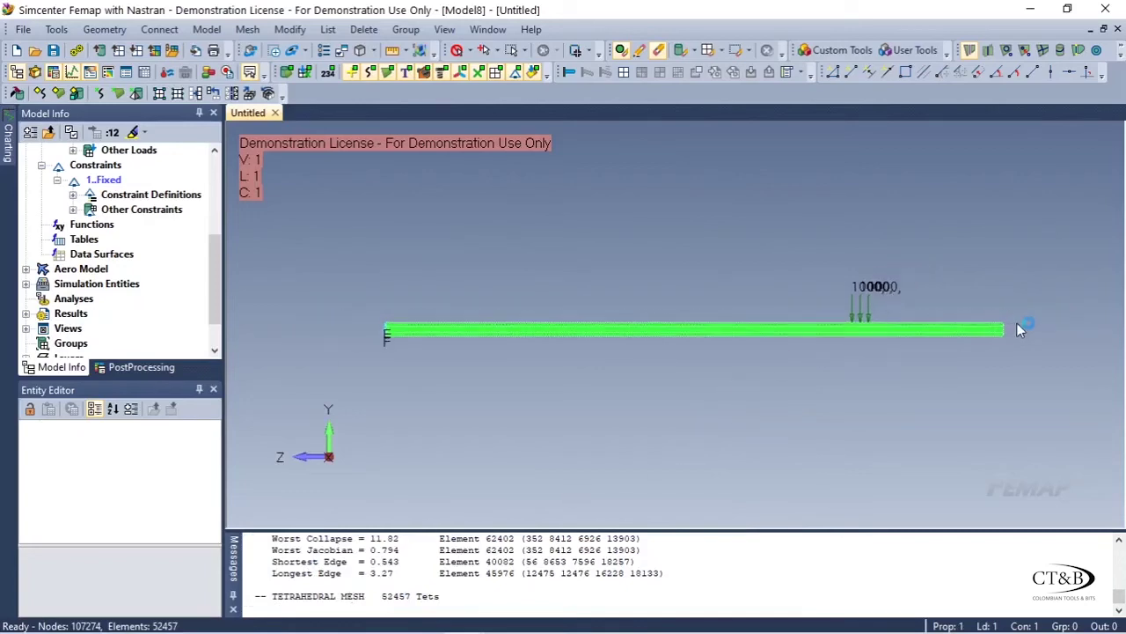
Step: Inspect the tetrahedral mesh near the beam's free end with node display turned off, and return to the Right view
scroll(1016, 322, "up", 3)
scroll(1023, 327, "up", 4)
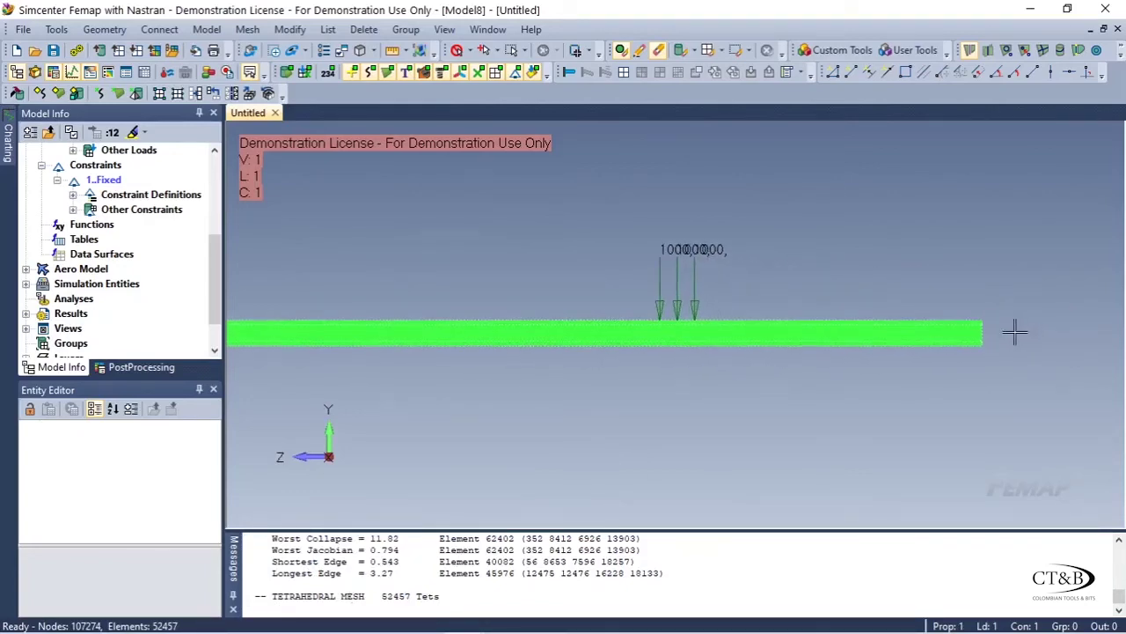
scroll(976, 339, "up", 3)
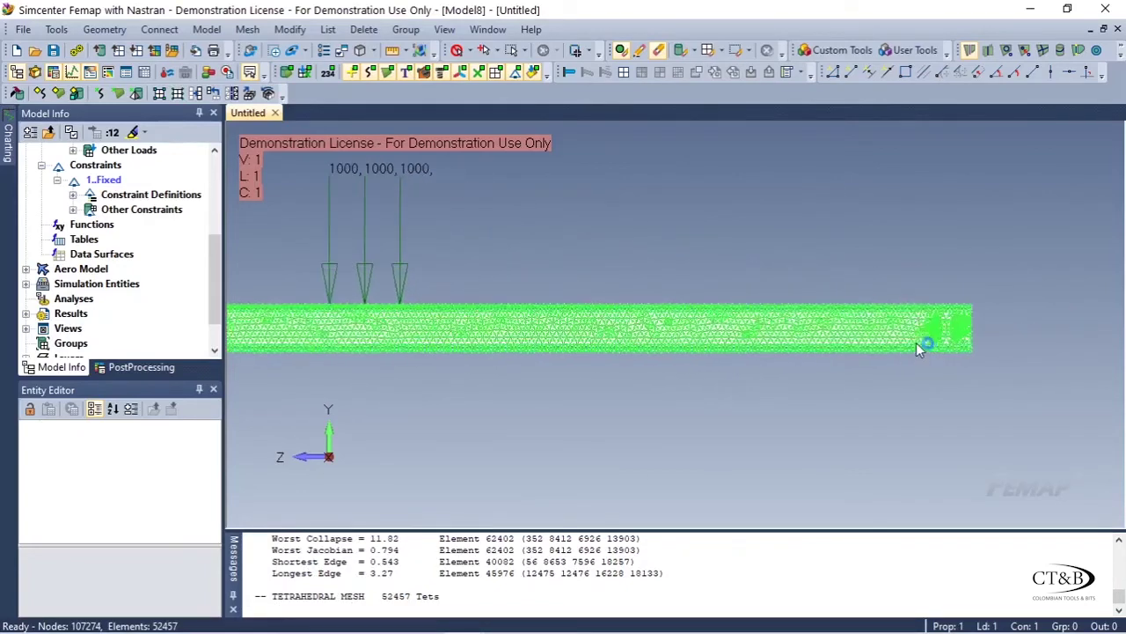
middle_click_drag(966, 323, 776, 266)
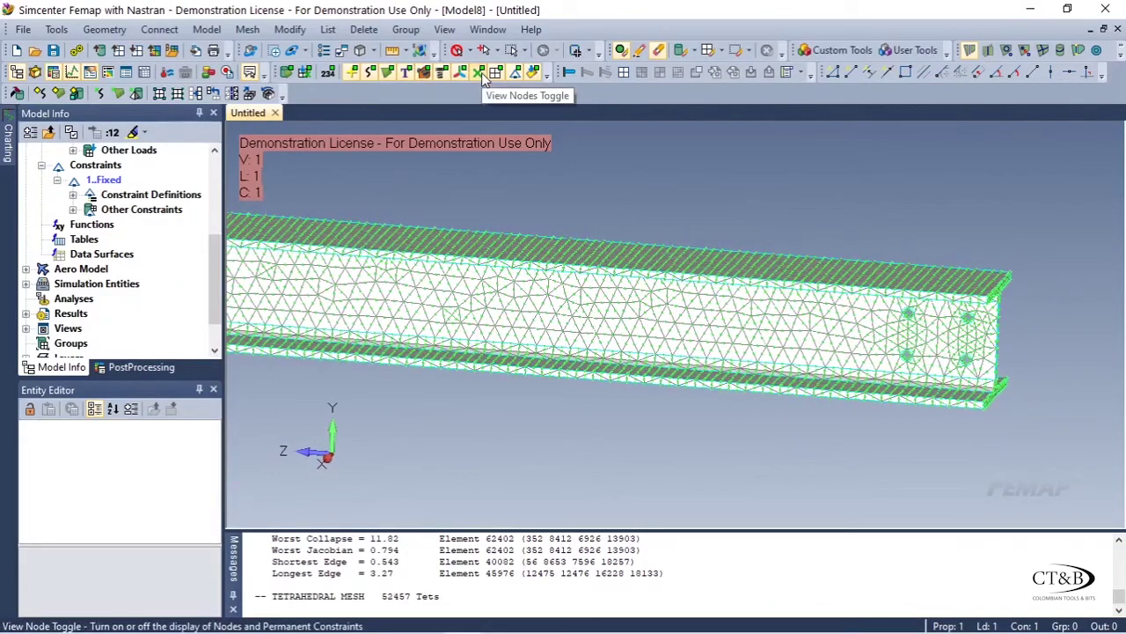
left_click(481, 72)
mouse_move(843, 289)
middle_mouse_down()
mouse_move(878, 290)
mouse_move(877, 314)
mouse_move(836, 195)
mouse_move(848, 252)
mouse_move(833, 304)
middle_mouse_up()
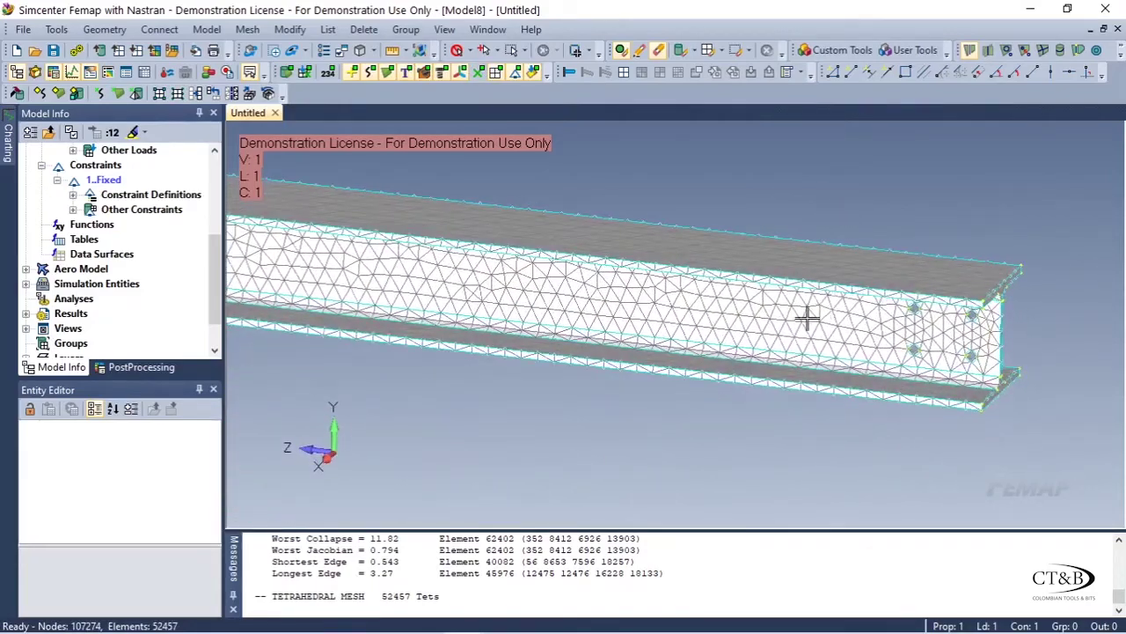
middle_click_drag(829, 360, 741, 457)
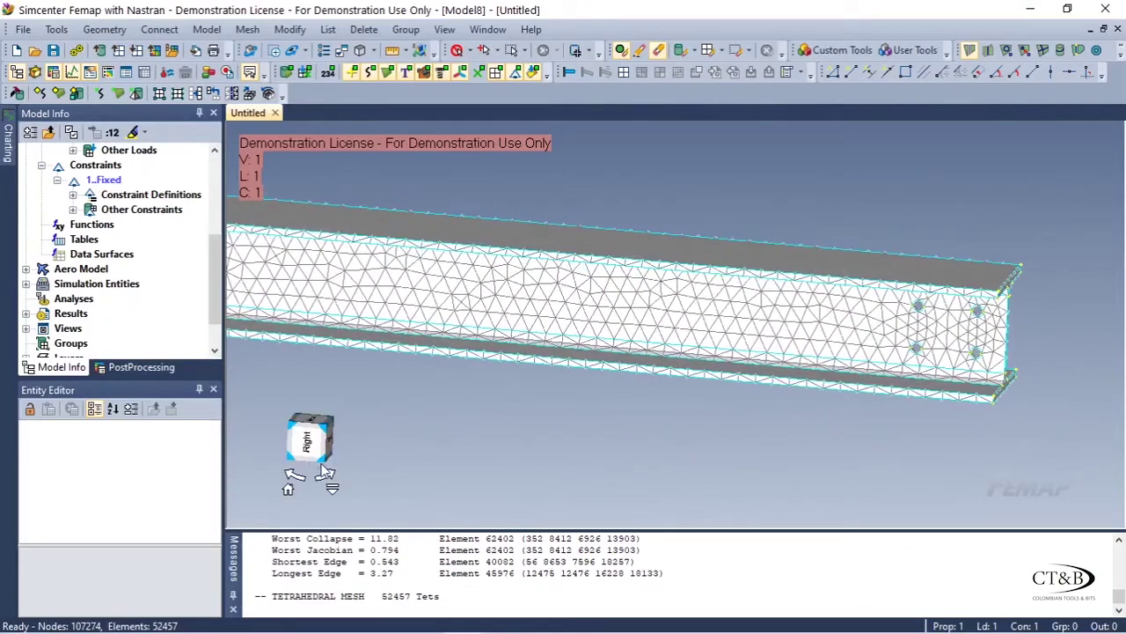
left_click(308, 440)
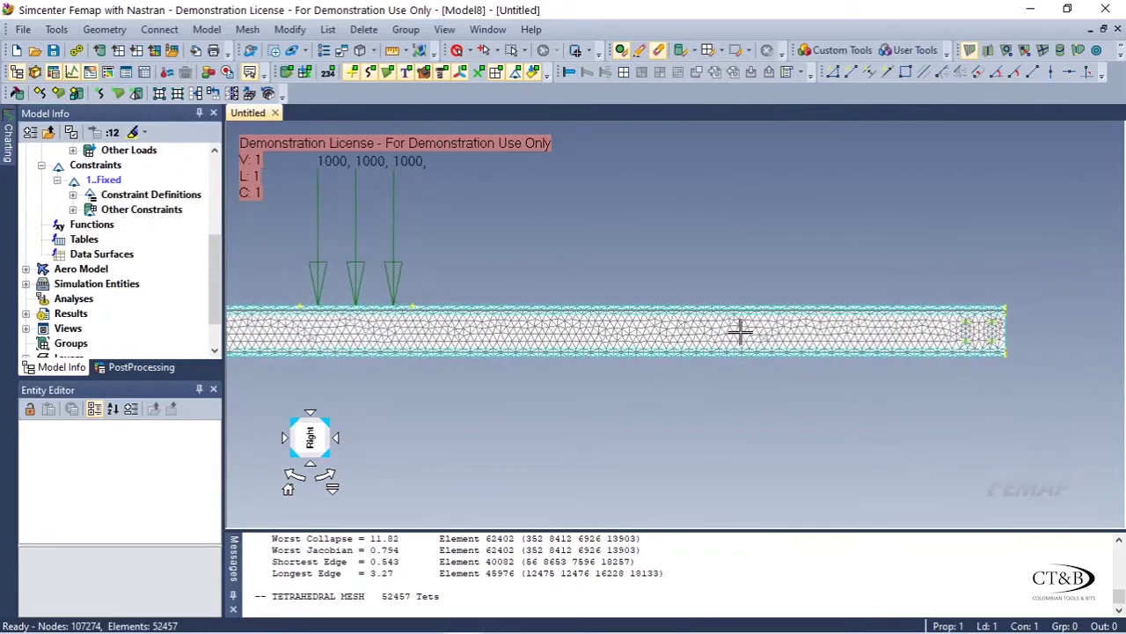
middle_click_drag(647, 329, 841, 335)
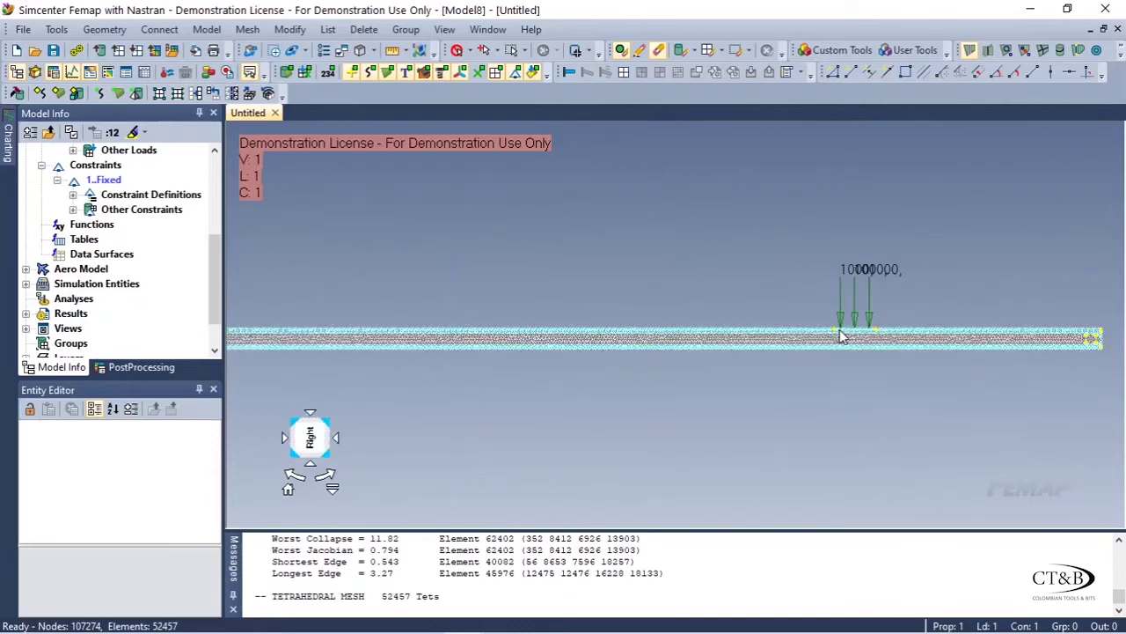
Step: Create a static Simcenter Nastran analysis set titled Analysis 1 that uses the integrated solver
left_click(207, 30)
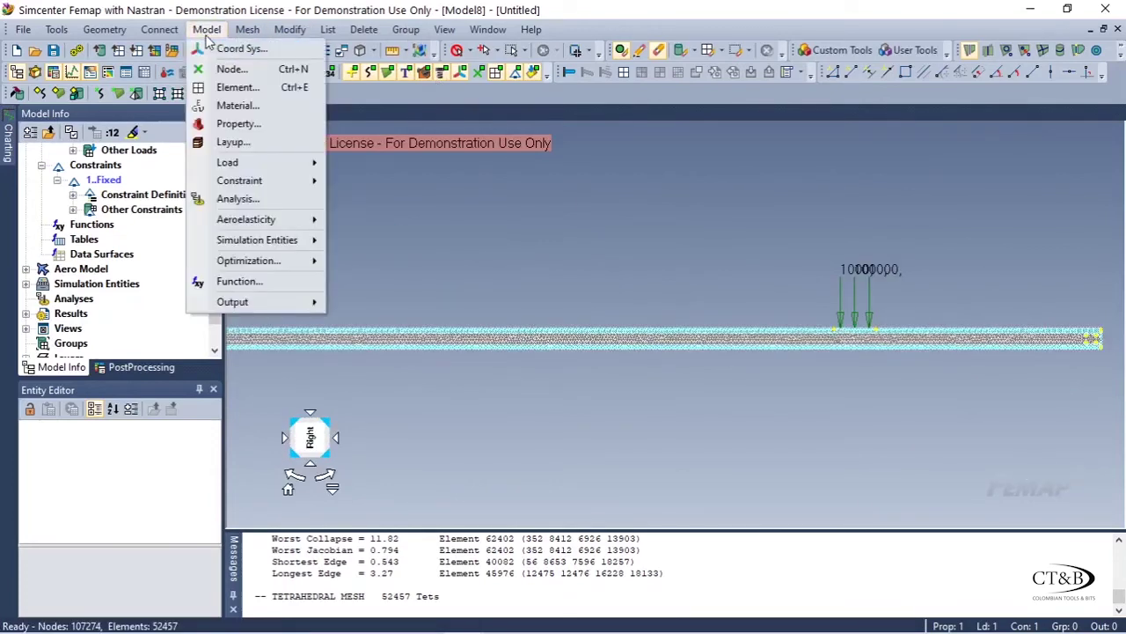
left_click(290, 200)
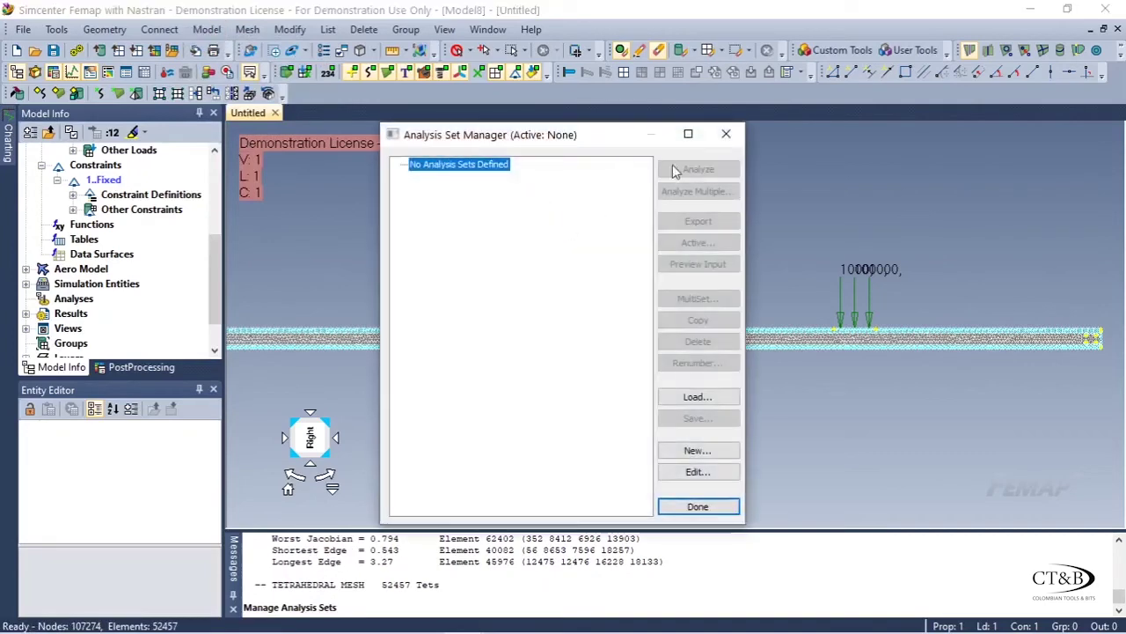
left_click(727, 455)
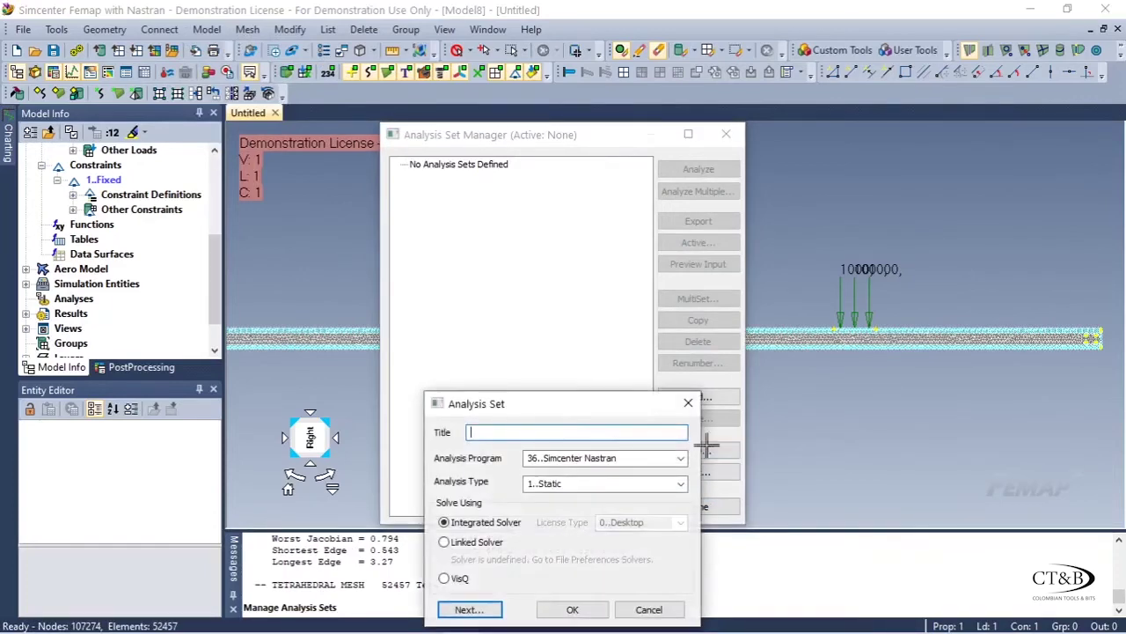
left_click_drag(578, 397, 535, 275)
type("Analysis 1")
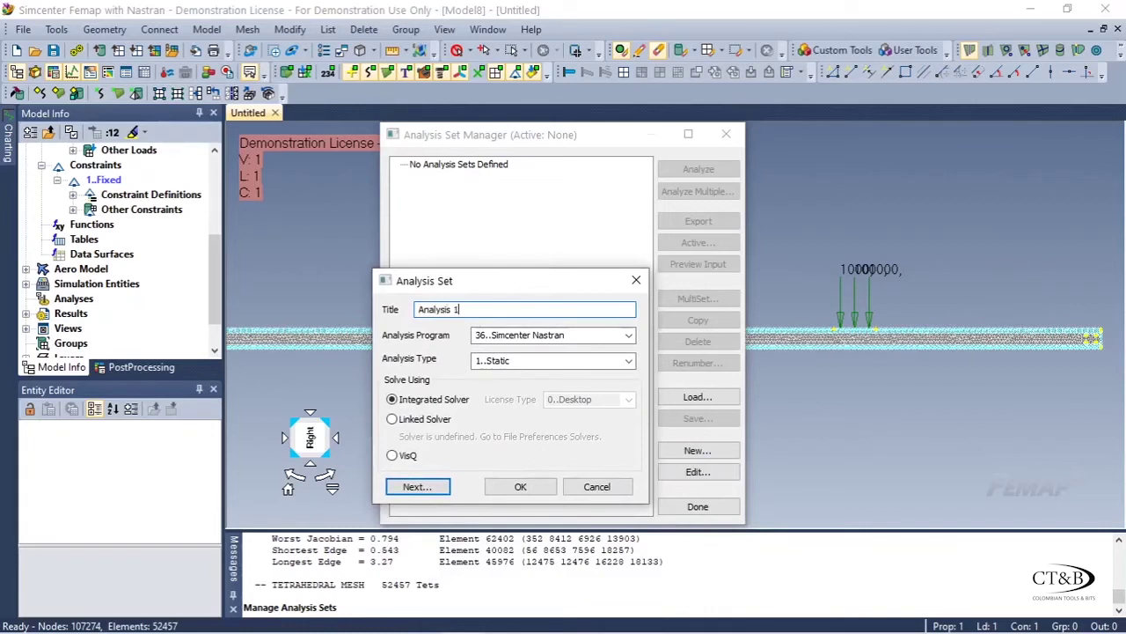
left_click(630, 337)
left_click(630, 337)
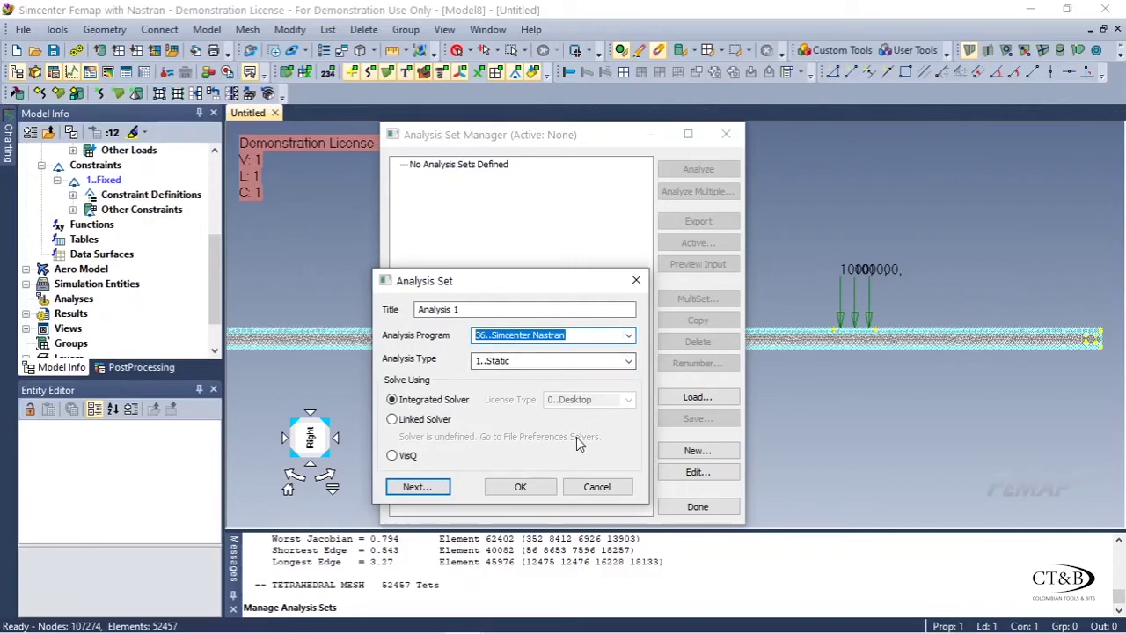
left_click(530, 489)
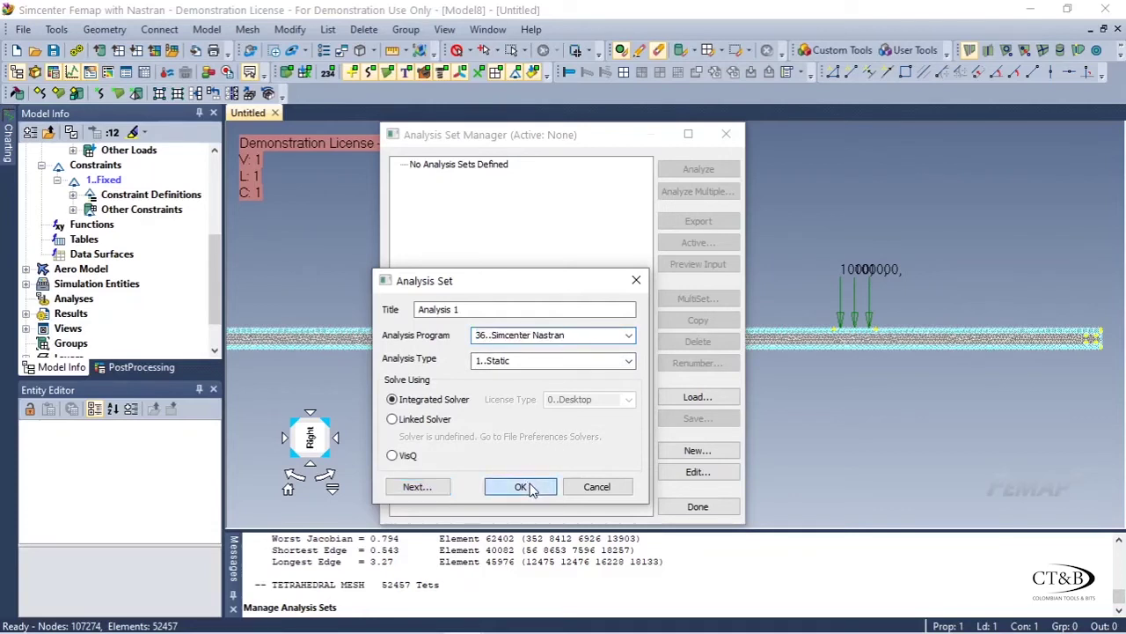
left_click(524, 486)
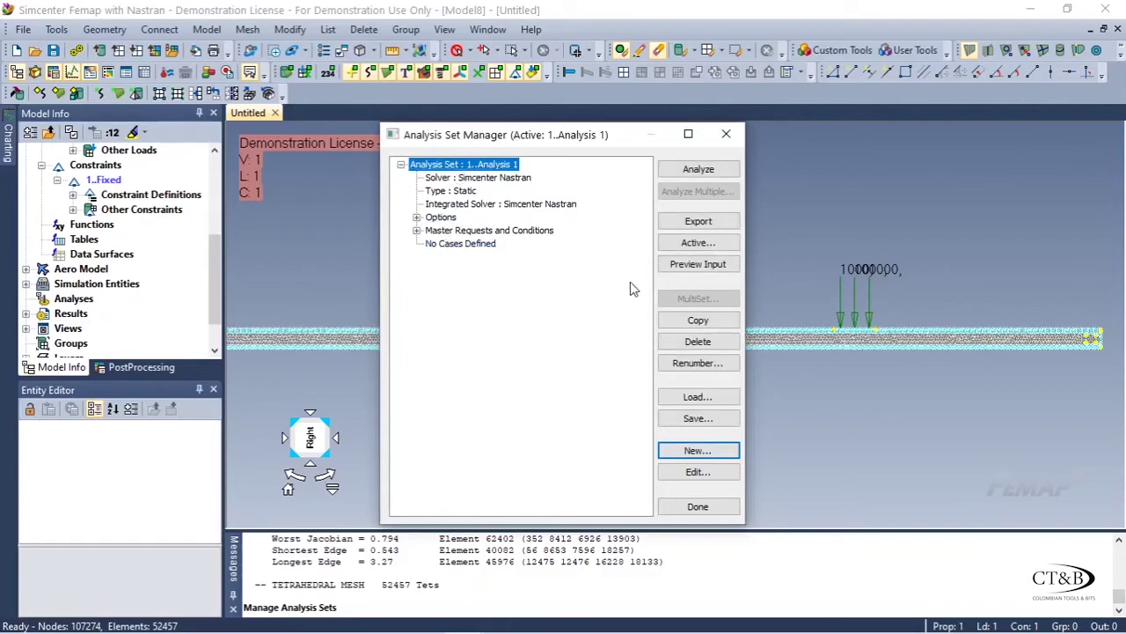
Step: Run the Analysis 1 static solution on the meshed beam and bring the whole beam into view
left_click(700, 169)
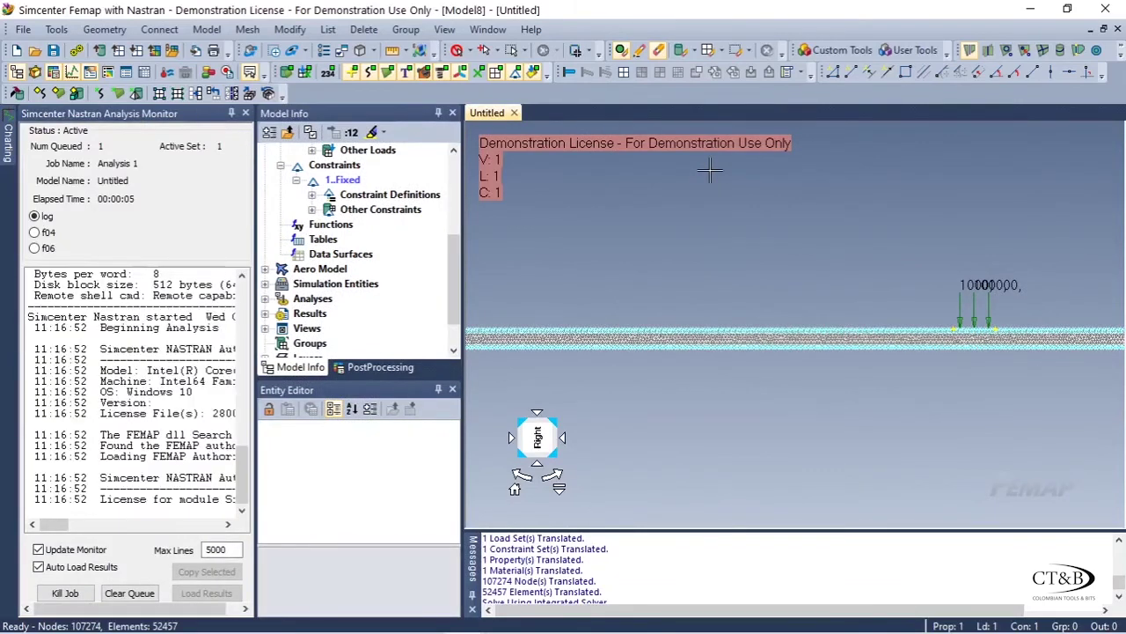
scroll(730, 569, "down", 1)
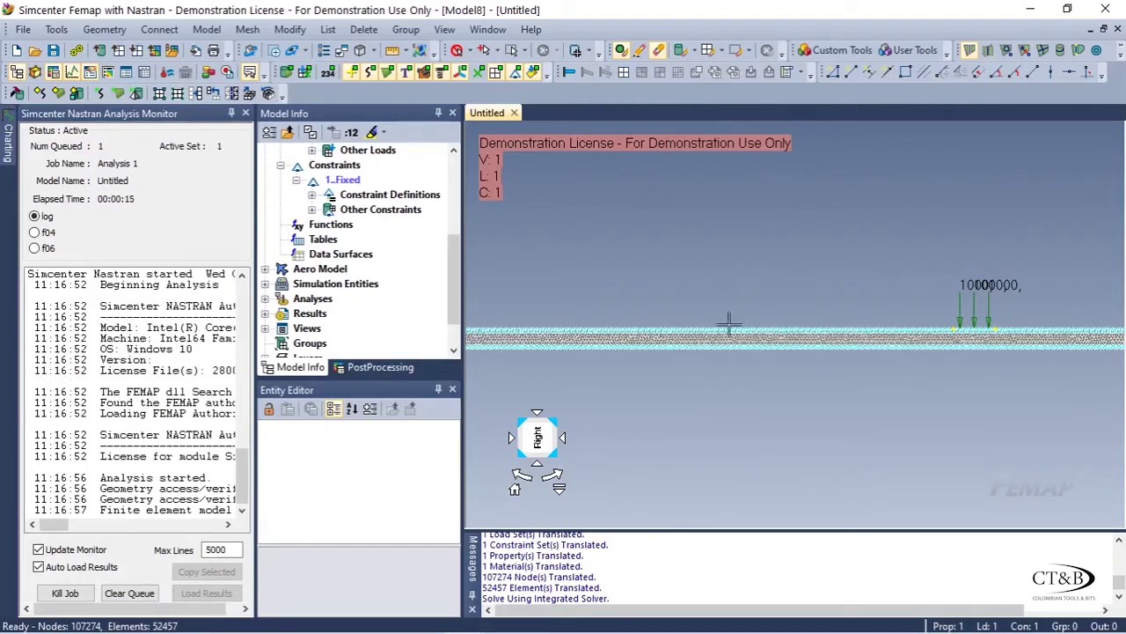
scroll(692, 359, "down", 3)
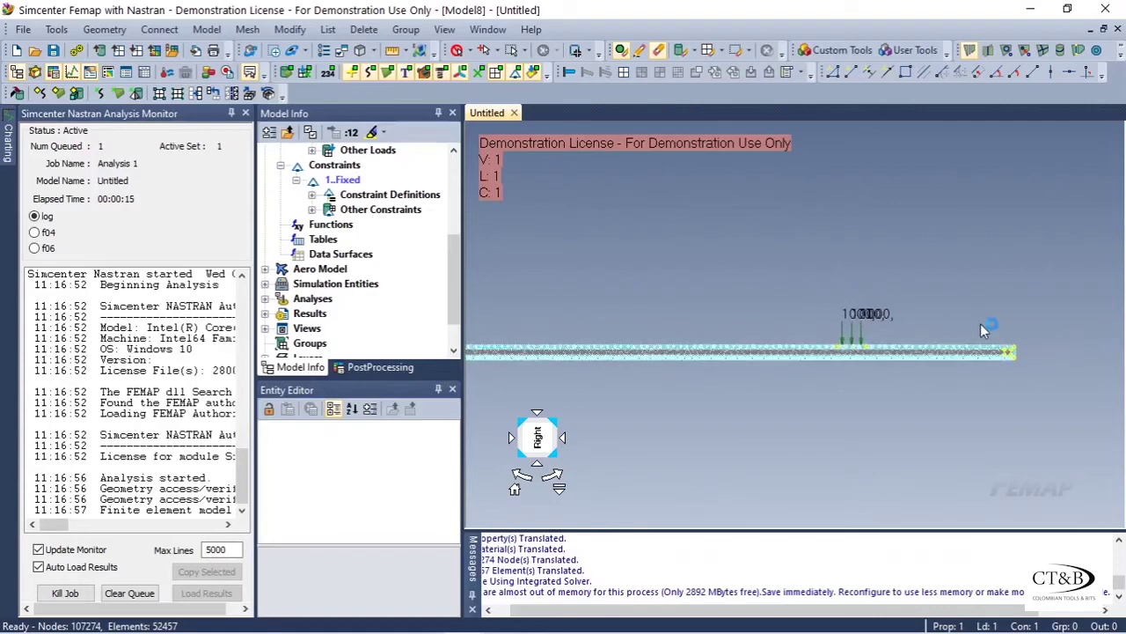
scroll(980, 323, "down", 2)
scroll(582, 352, "up", 3)
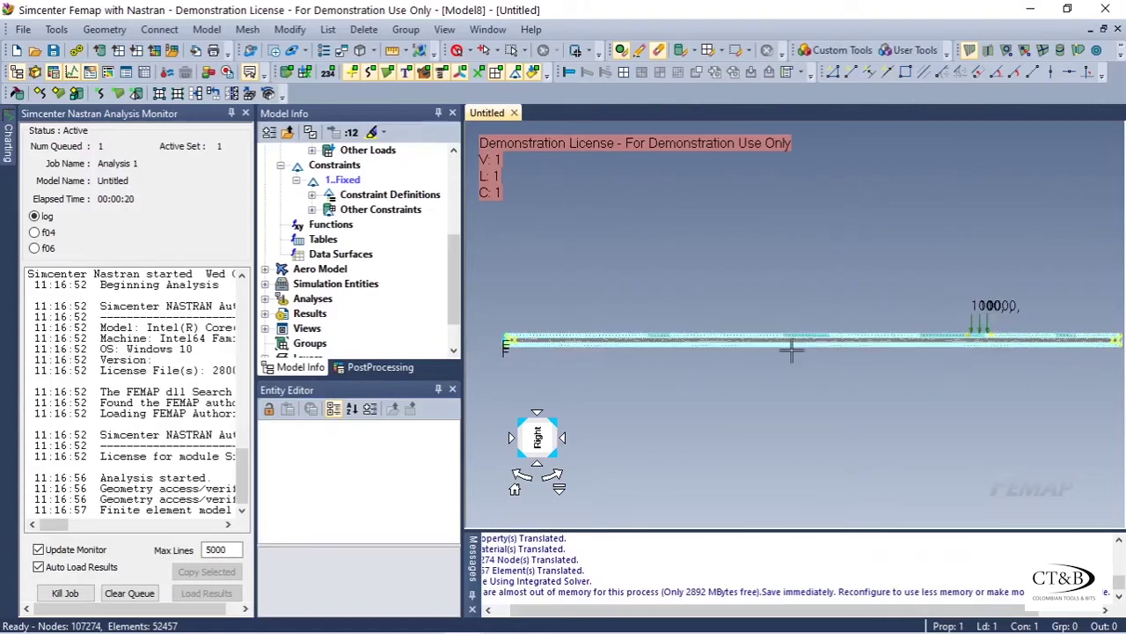
scroll(763, 367, "down", 1)
scroll(1044, 332, "up", 1)
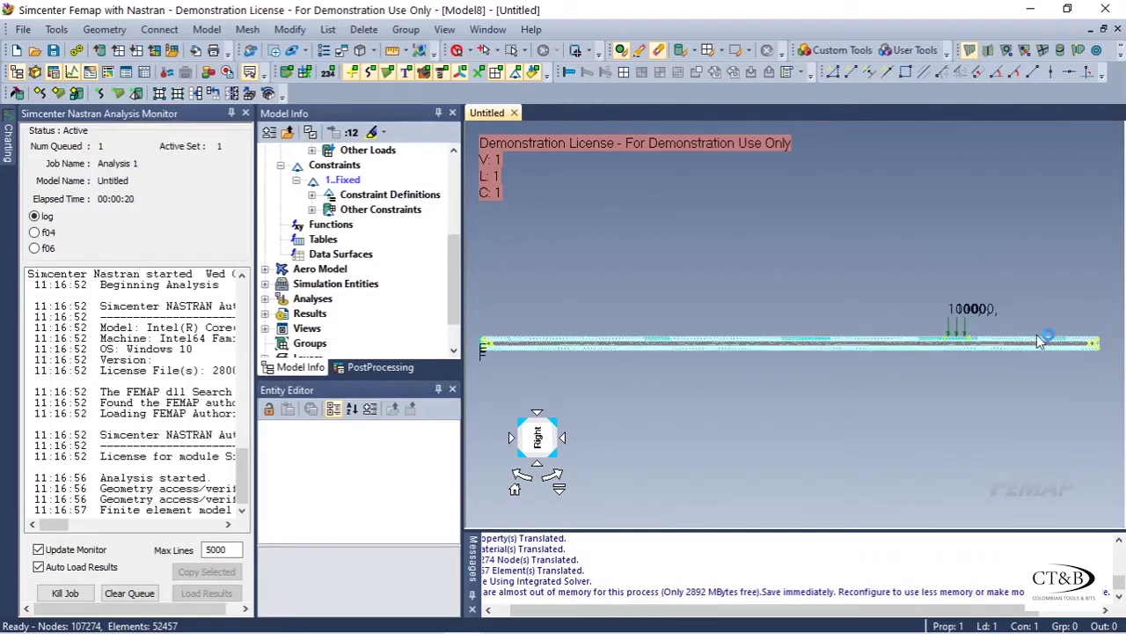
scroll(1044, 332, "down", 1)
scroll(1043, 332, "up", 1)
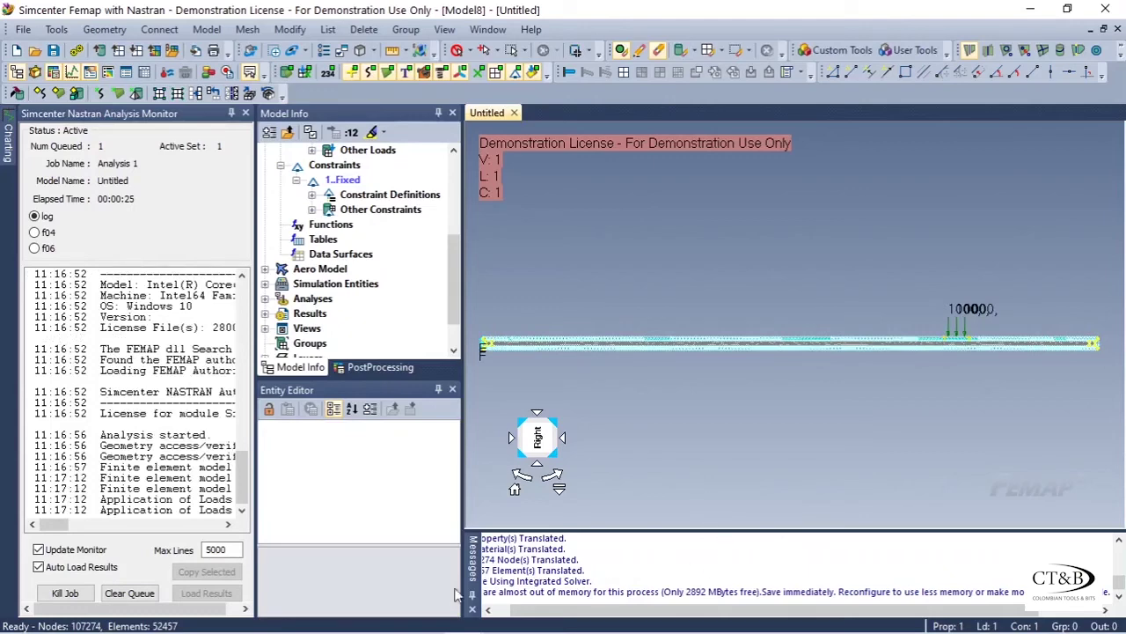
Step: Read the solver log in a widened analysis monitor, and close the monitor with the model tree restored to a readable width
left_click_drag(69, 523, 46, 525)
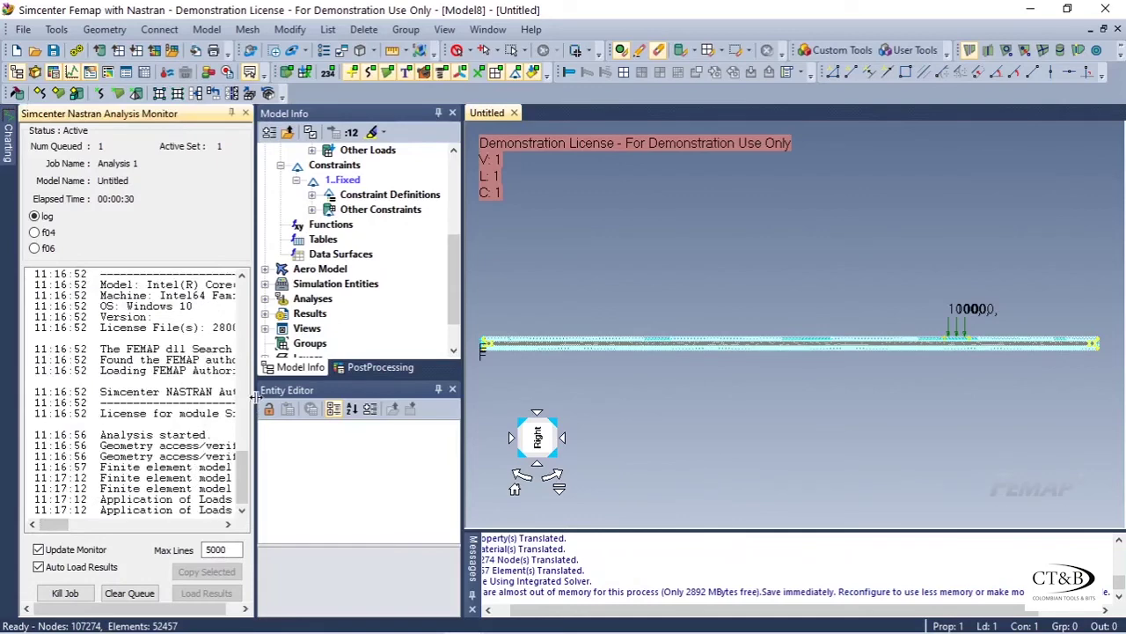
left_click_drag(254, 398, 444, 397)
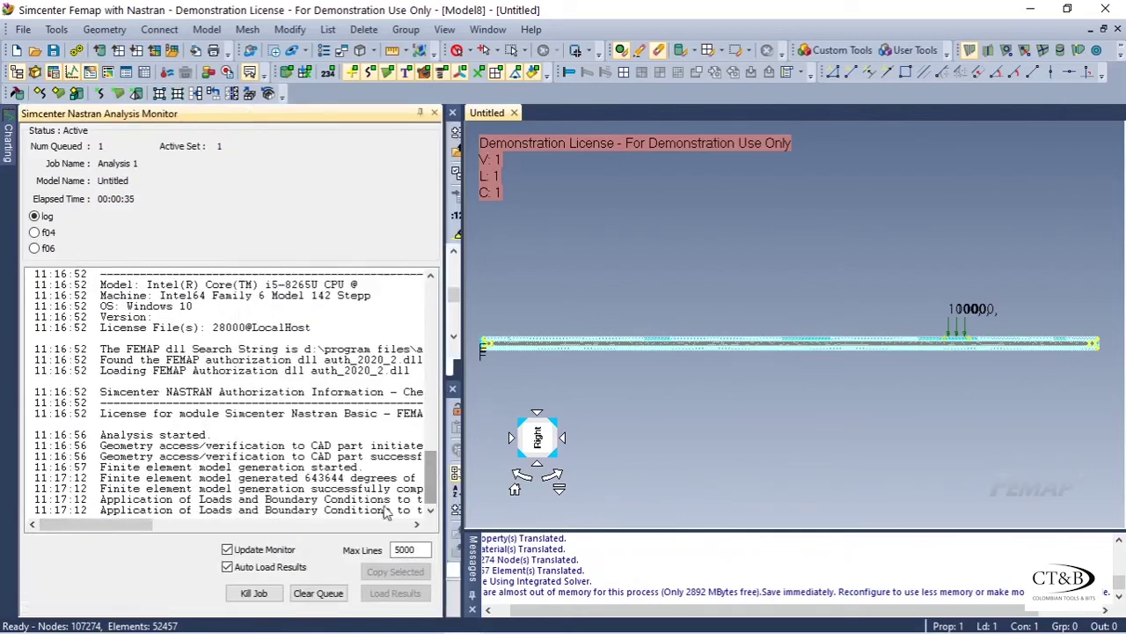
mouse_move(155, 525)
left_mouse_down()
mouse_move(236, 524)
mouse_move(137, 525)
left_mouse_up()
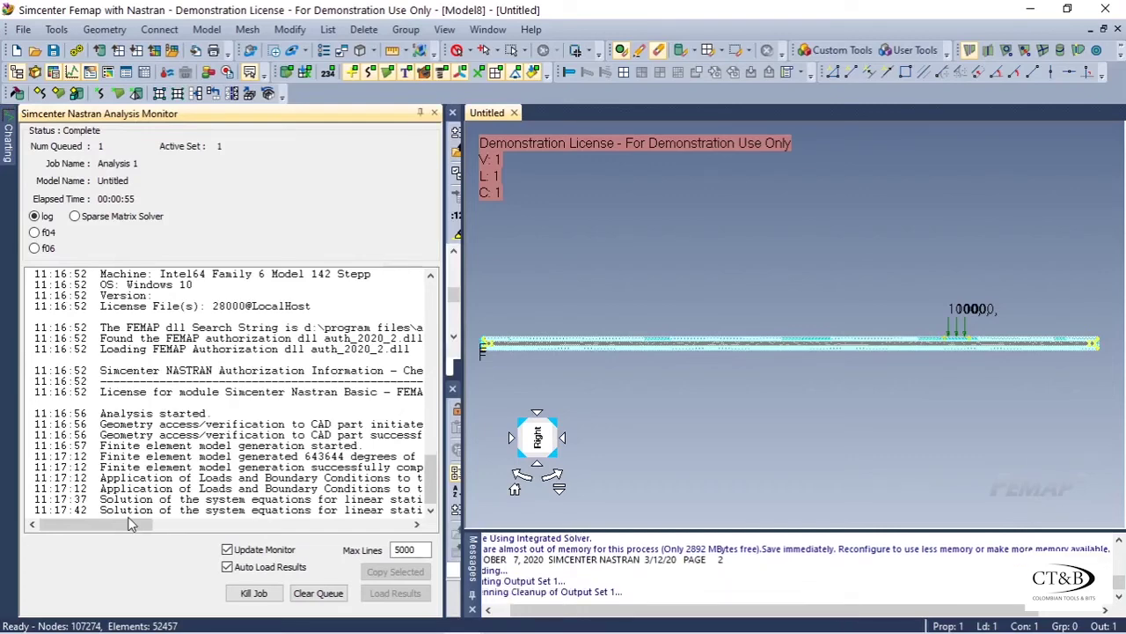
left_click_drag(528, 611, 513, 611)
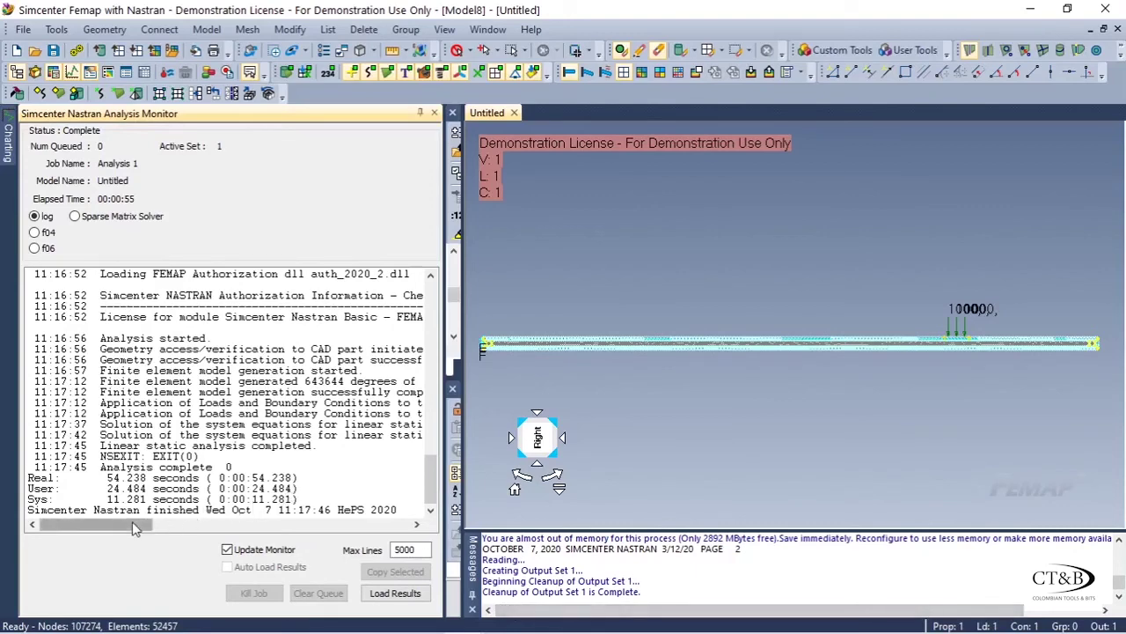
mouse_move(135, 528)
left_mouse_down()
mouse_move(154, 525)
mouse_move(105, 529)
mouse_move(207, 526)
mouse_move(134, 526)
left_mouse_up()
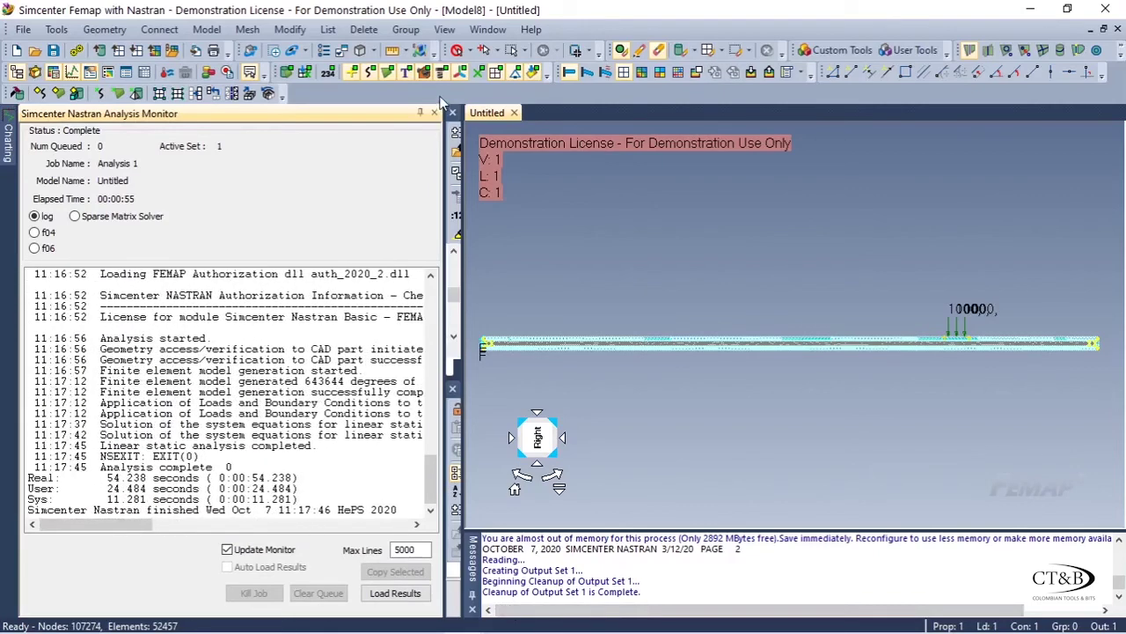
left_click(434, 112)
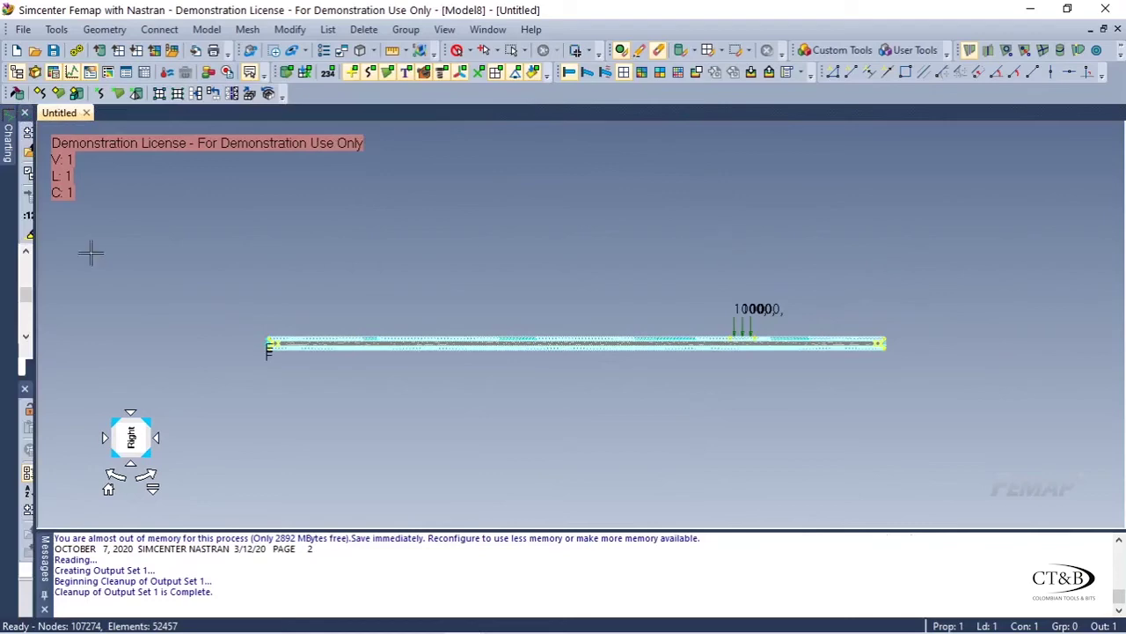
left_click_drag(36, 271, 219, 278)
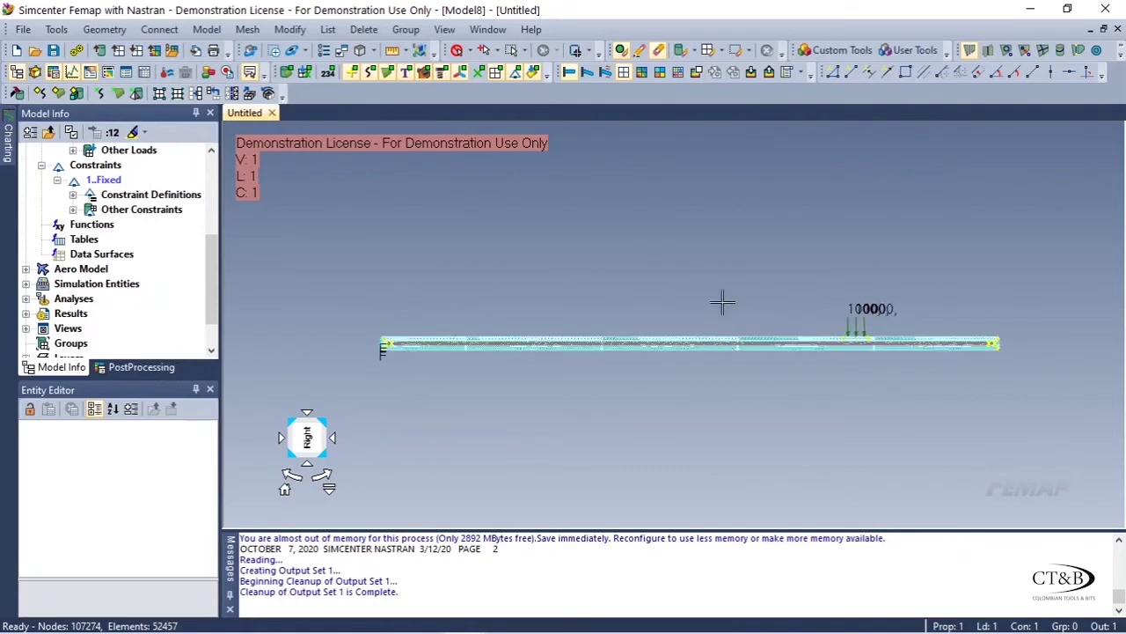
Step: Display the beam's deformed shape from the total translation results together with the undeformed model
scroll(749, 320, "up", 1)
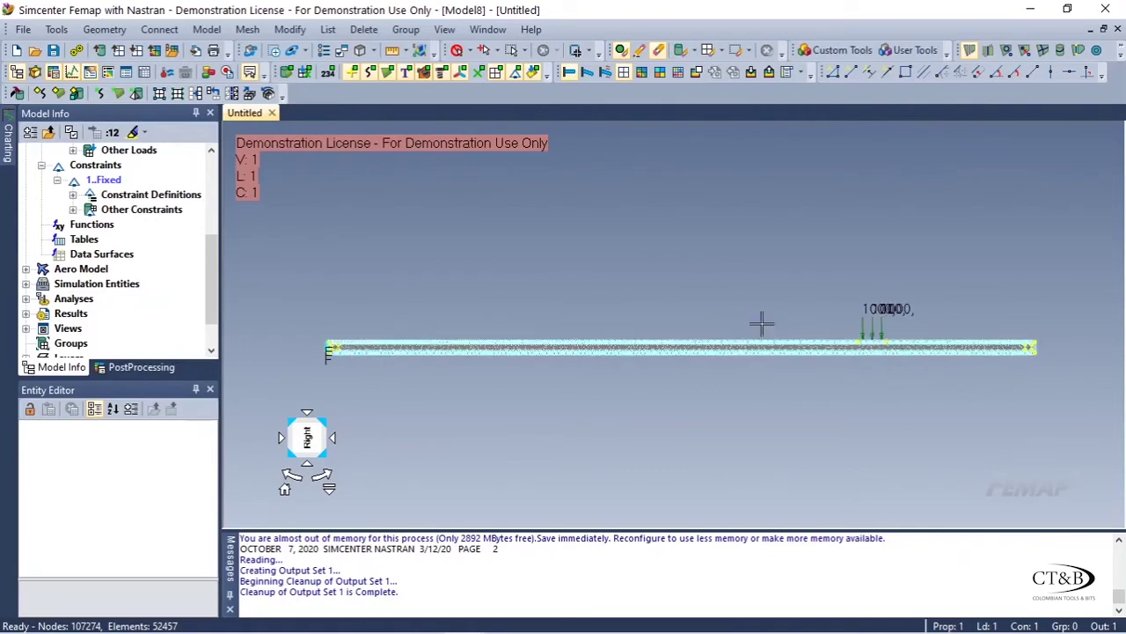
left_click(595, 77)
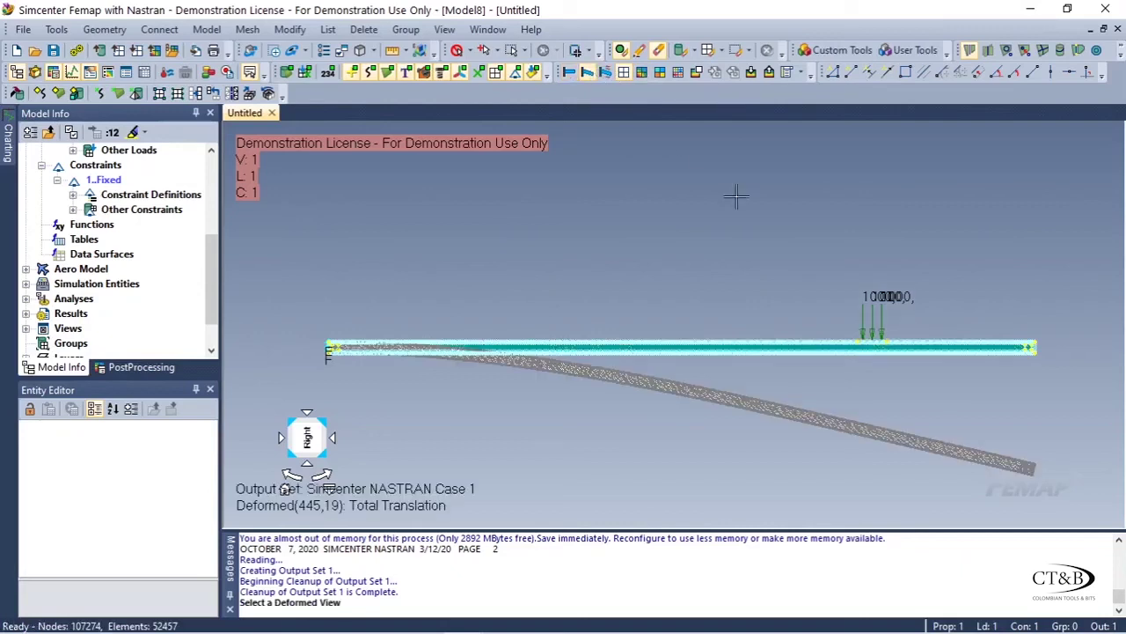
middle_click_drag(819, 232, 826, 299)
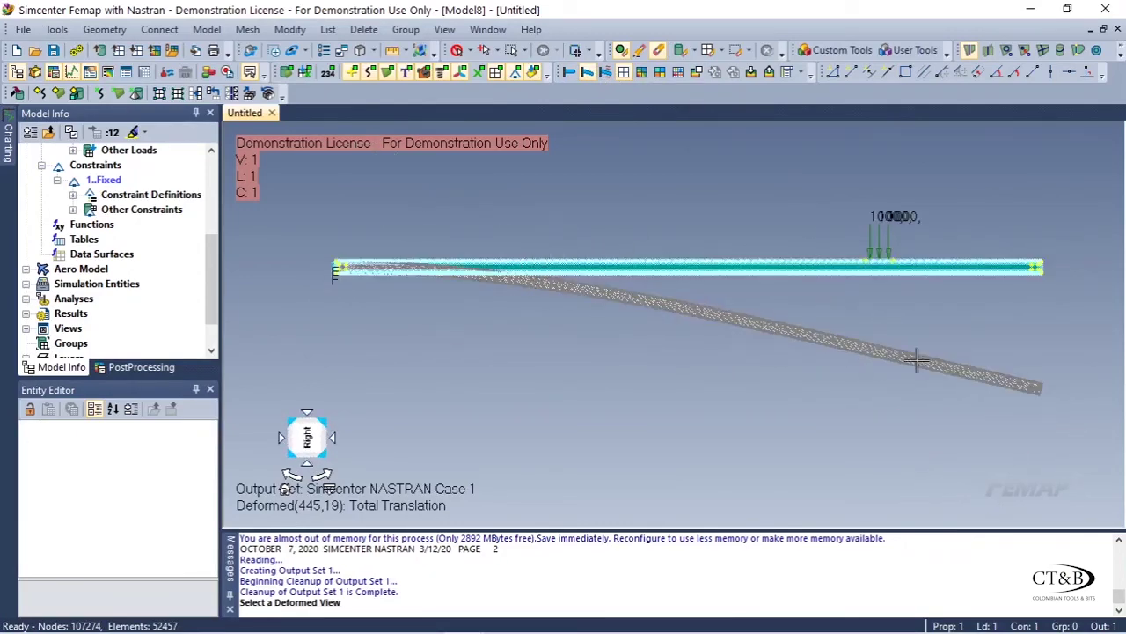